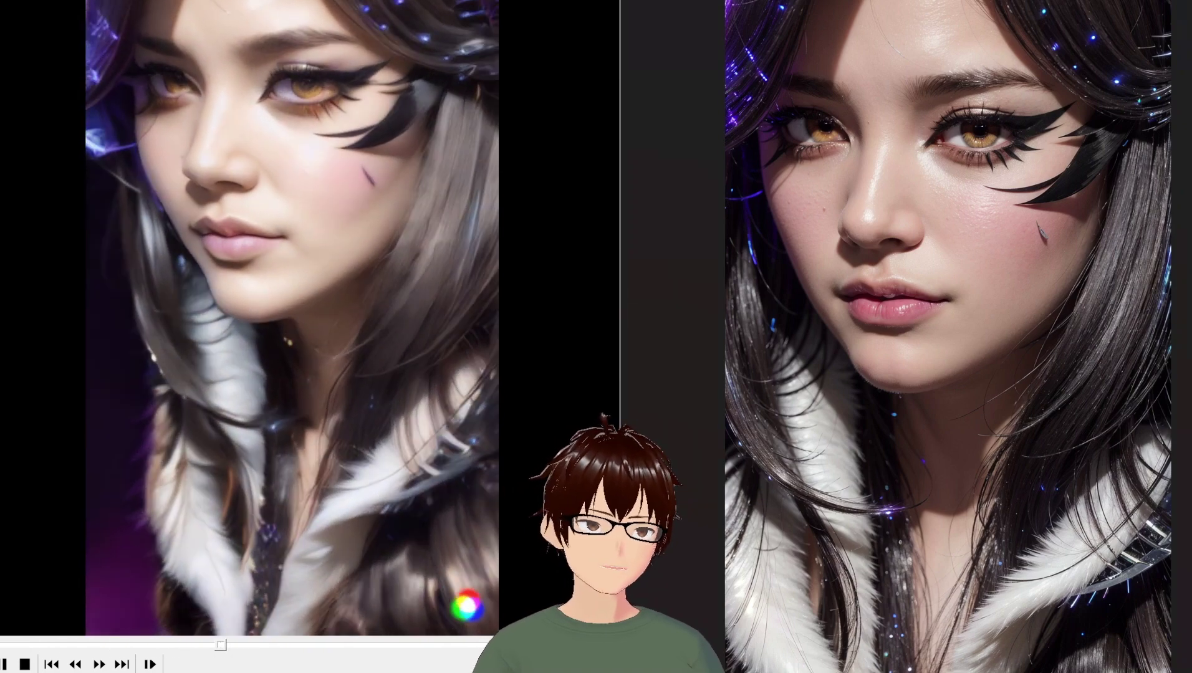
key("Escape")
key("Escape")
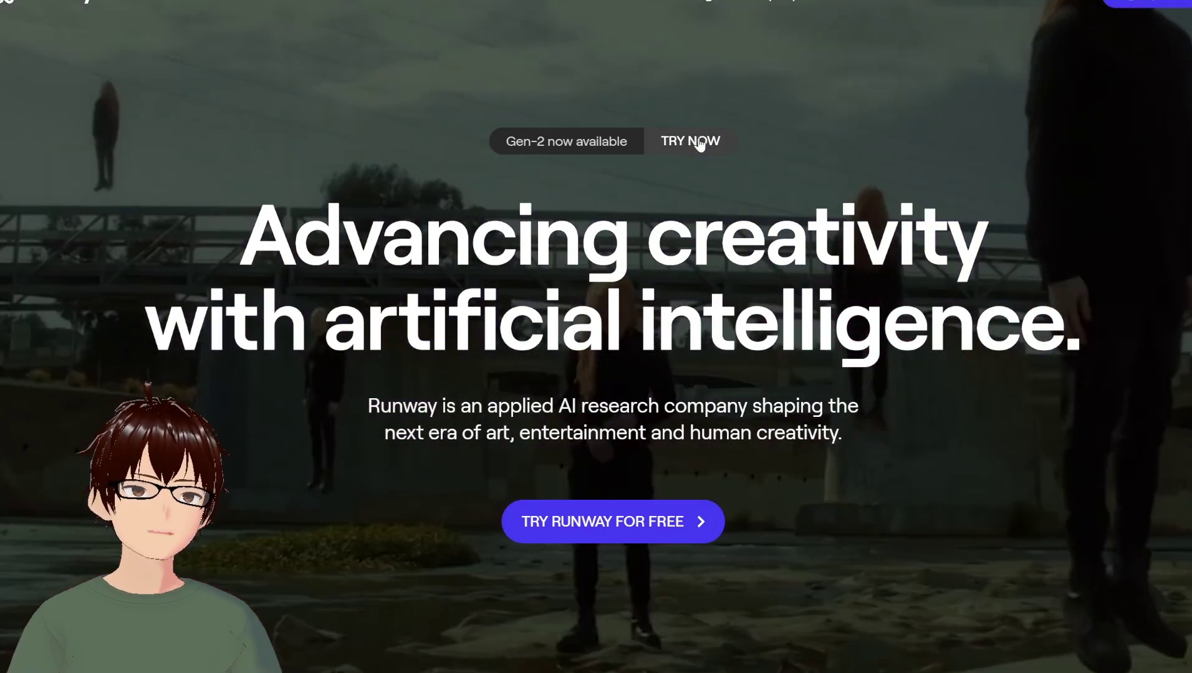
Open the Gen-2 video generator from the Runway website
left_click(699, 145)
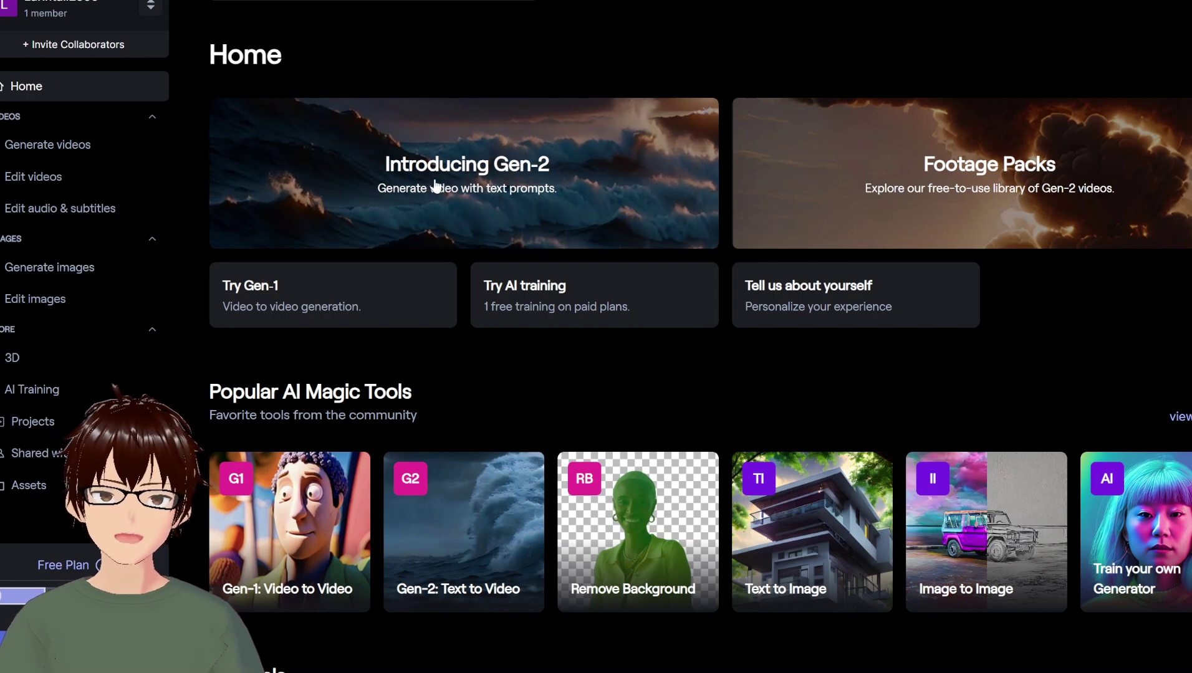
left_click(489, 181)
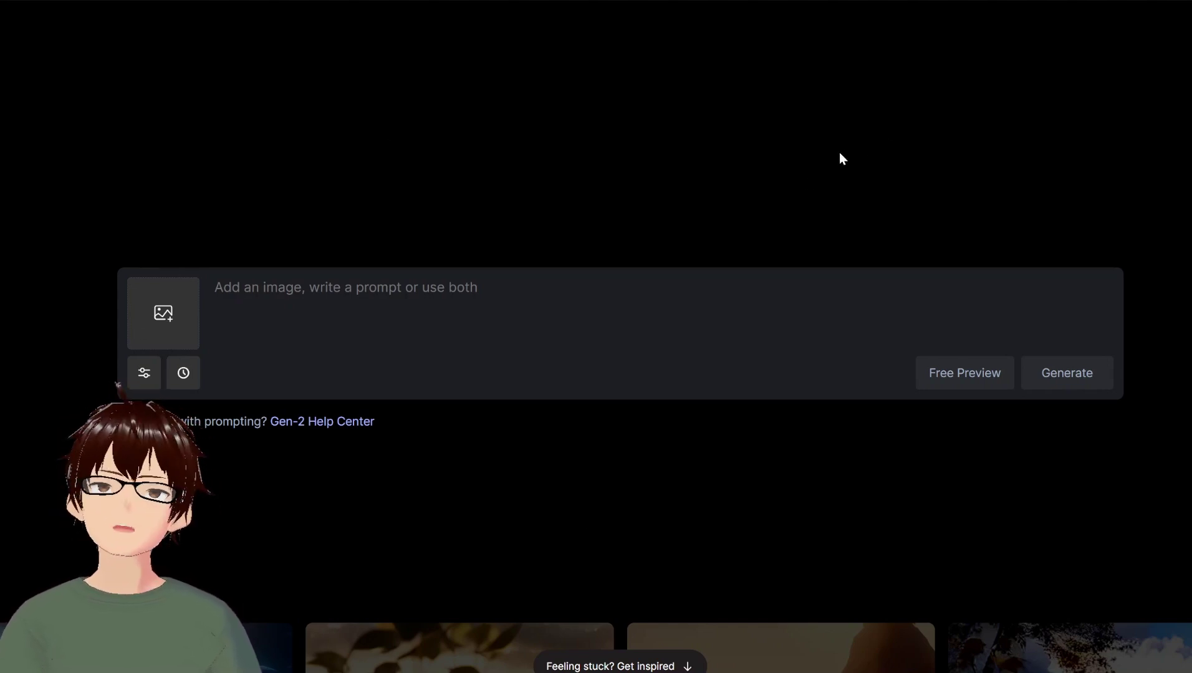
Upload 00157-233855933.png from the Android Catalog folder as the prompt image and generate a Gen-2 video from it
left_click(162, 313)
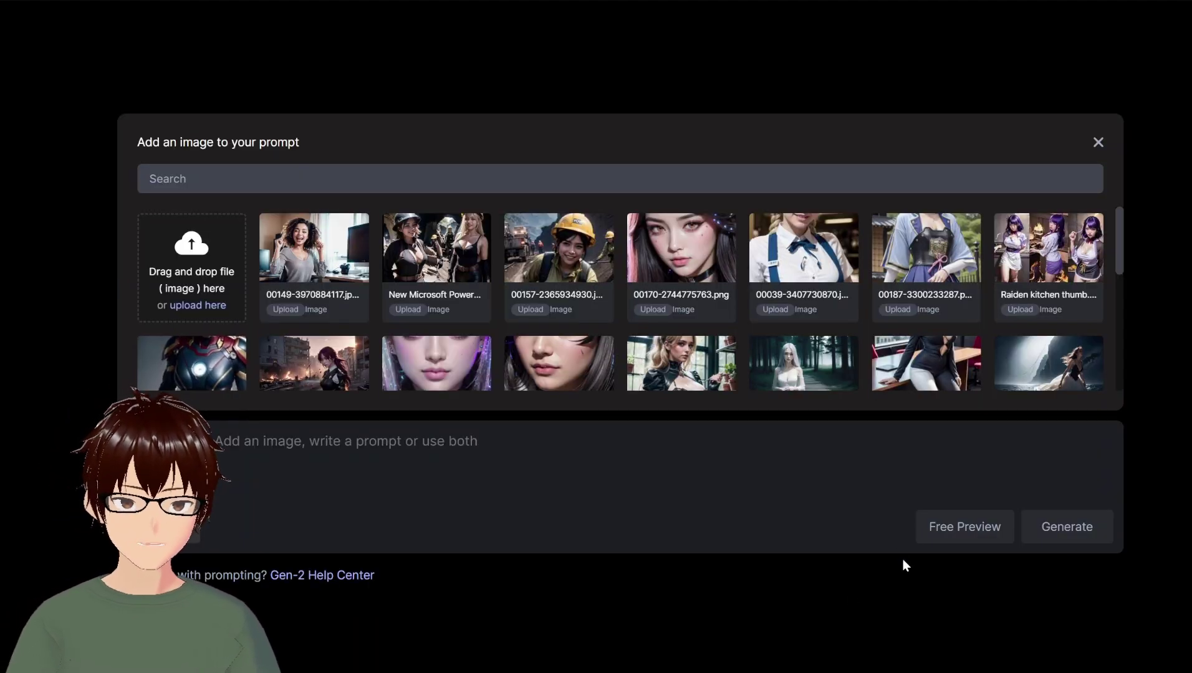
left_click(188, 271)
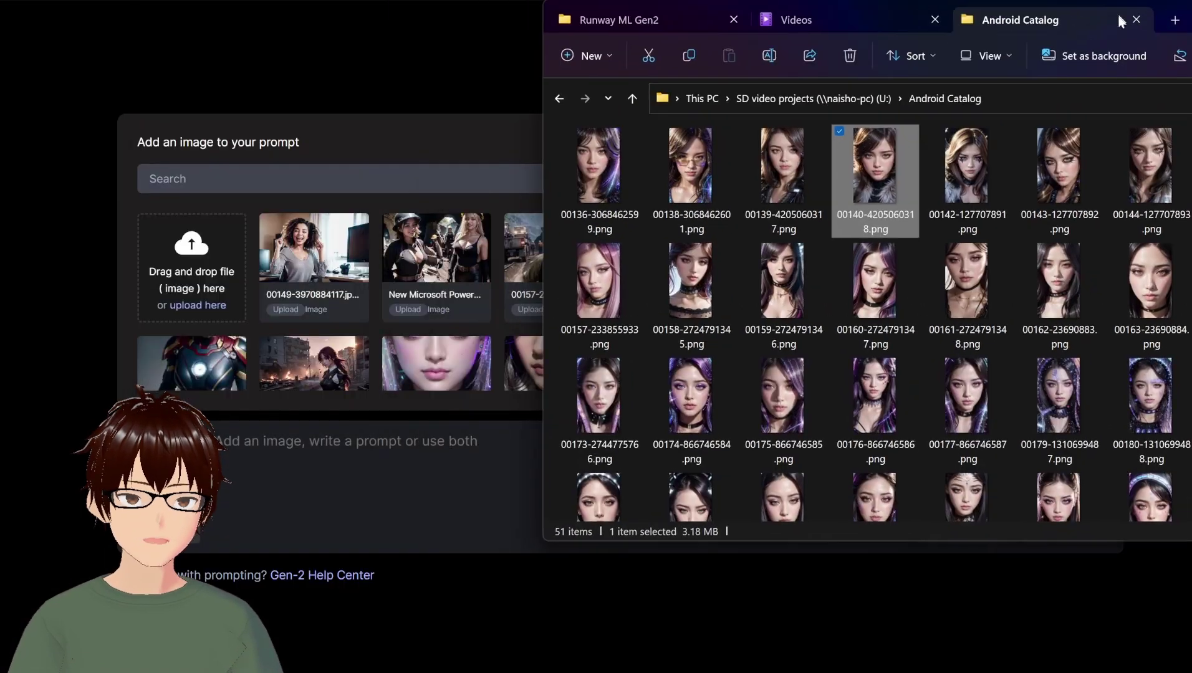
left_click_drag(1117, 12, 1137, 34)
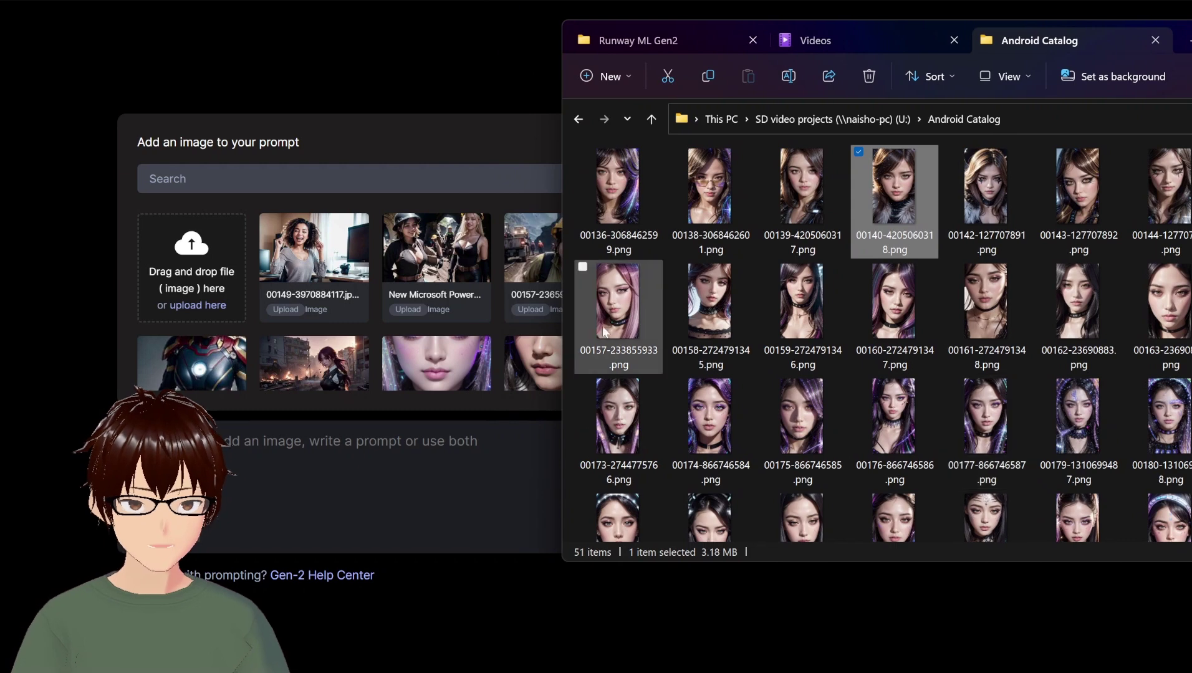
left_click_drag(178, 263, 173, 260)
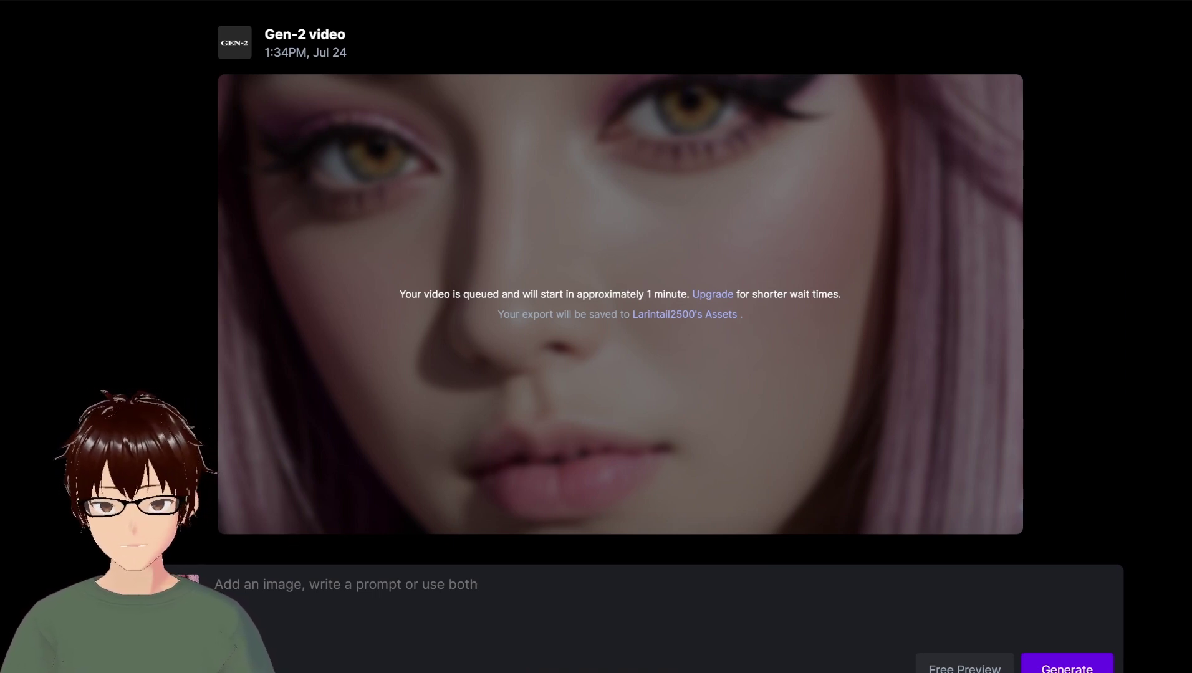
Open the Runway ML Gen2 folder in File Explorer and watch the clip of the woman in the white lab coat full screen
left_click(28, 599)
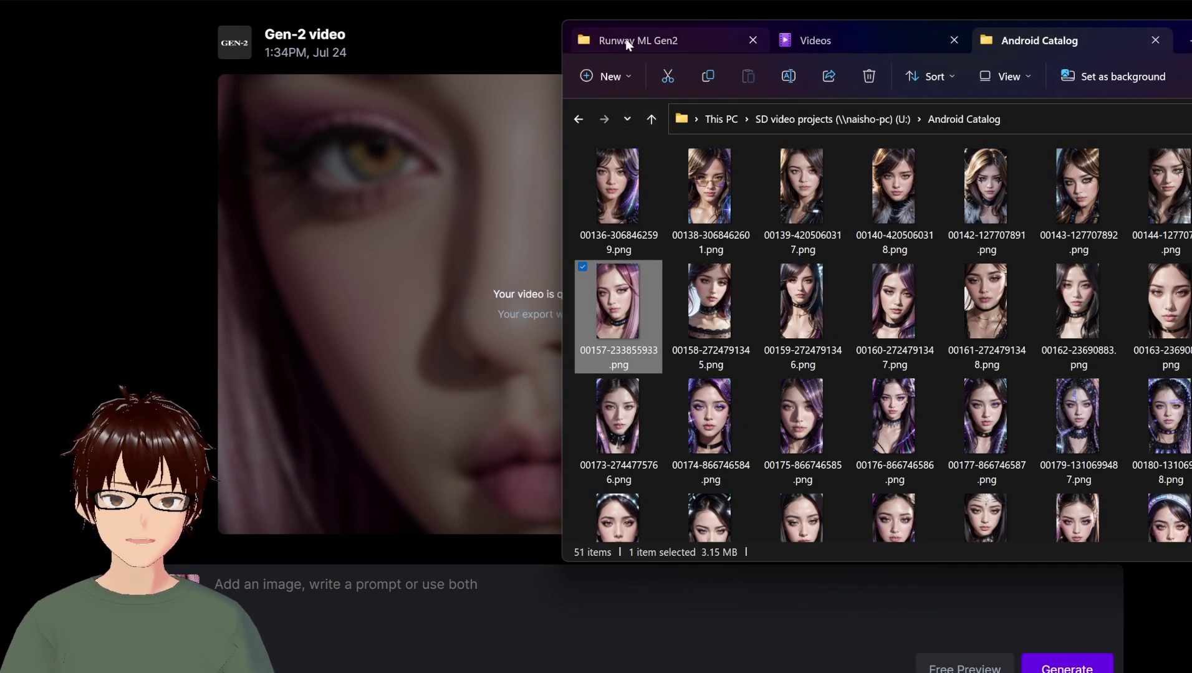
left_click(628, 39)
left_click_drag(1093, 44, 673, 0)
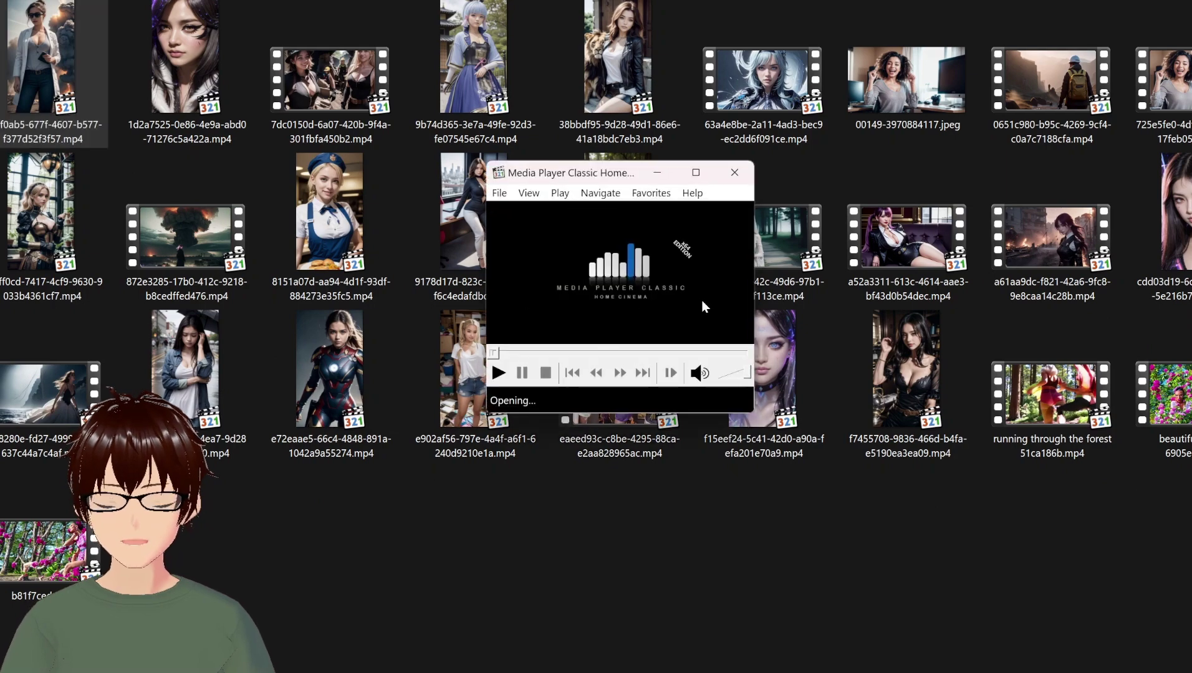
double_click(717, 261)
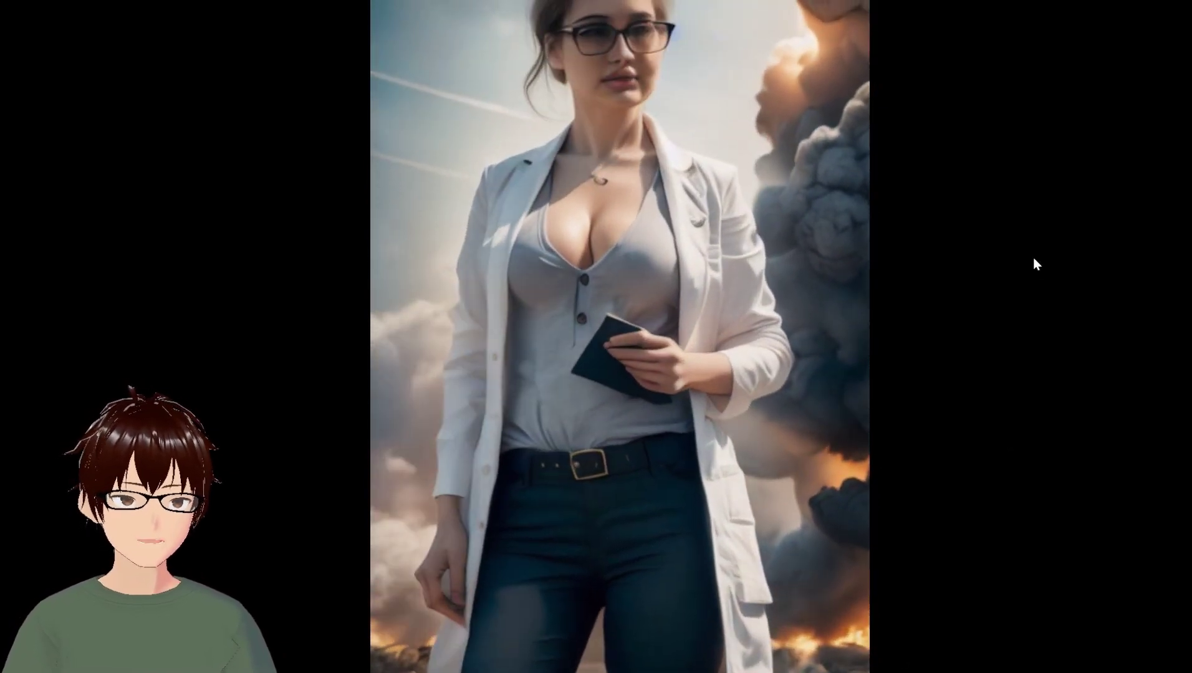
key("alt+F4")
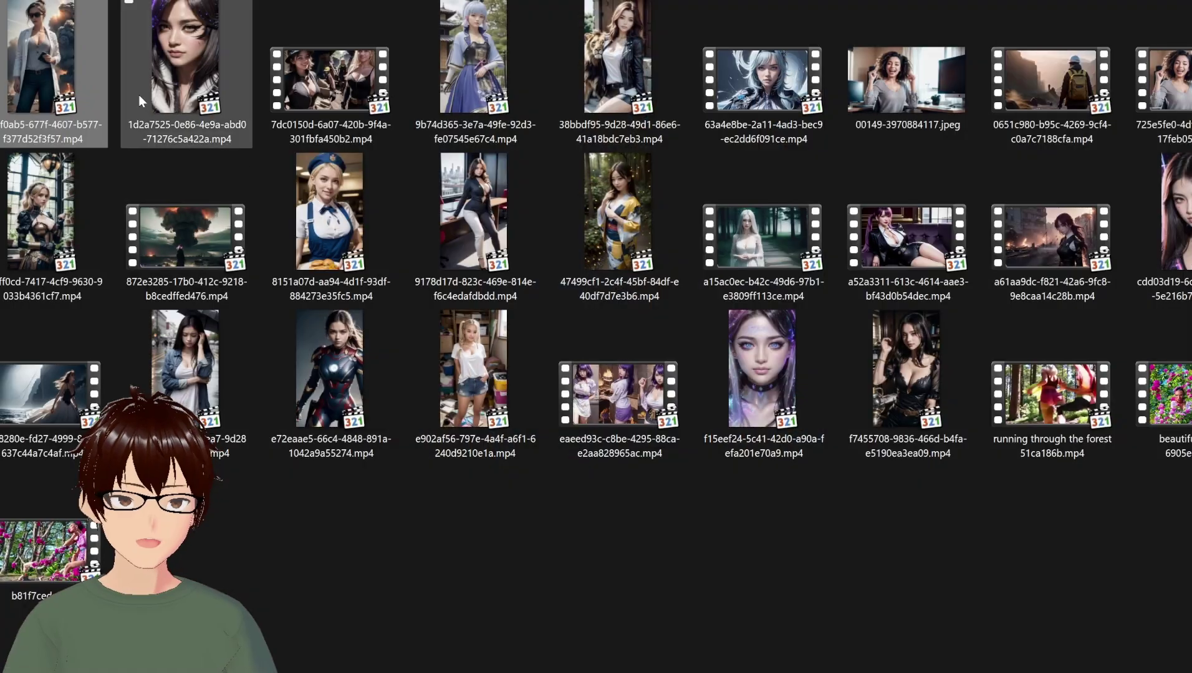
Watch the clips of the two explorers, the woman in the blue dress and the woman in the yellow kimono full screen
double_click(992, 389)
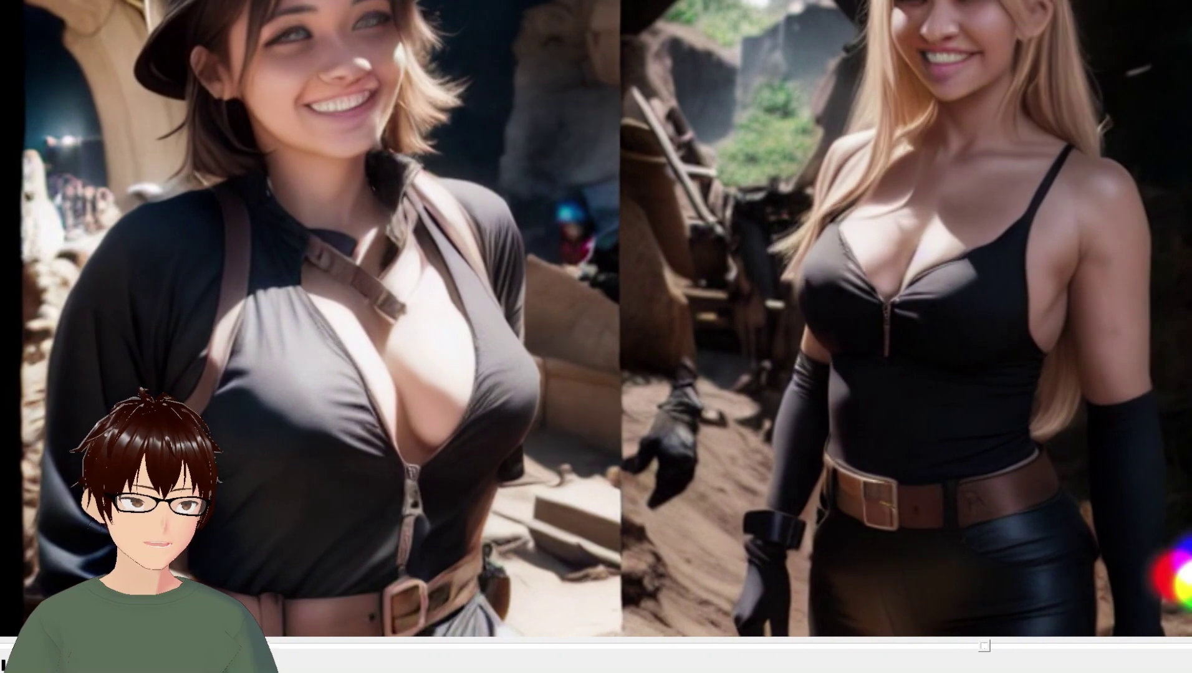
key("alt+F4")
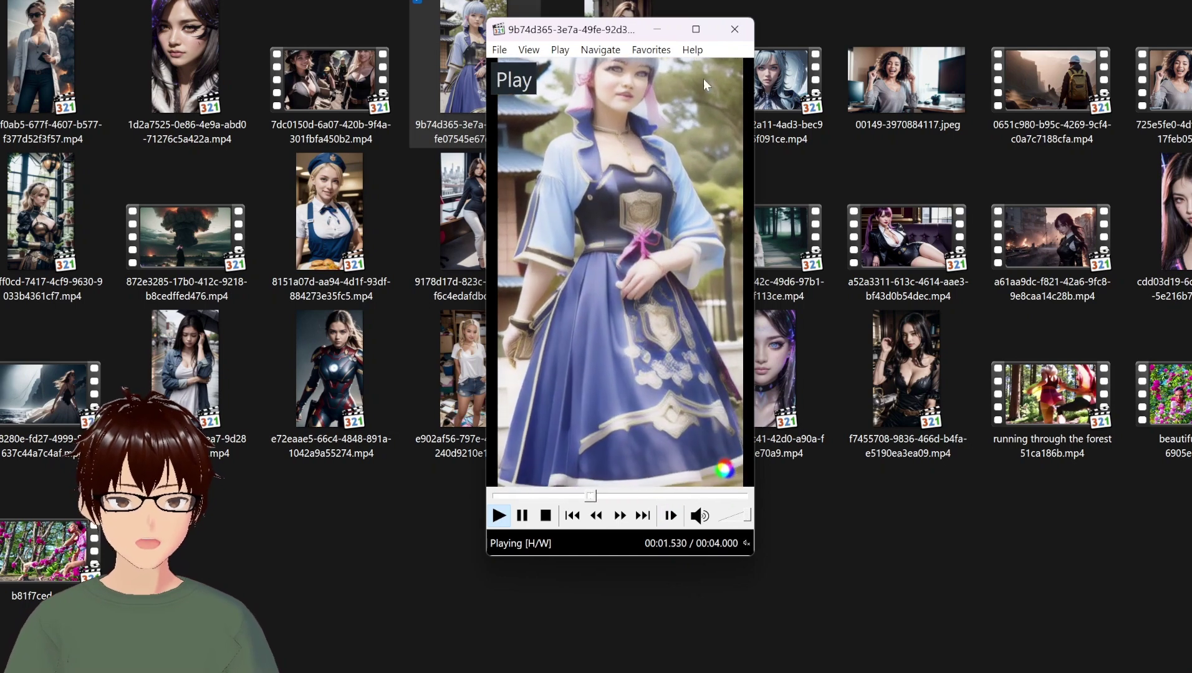
double_click(689, 111)
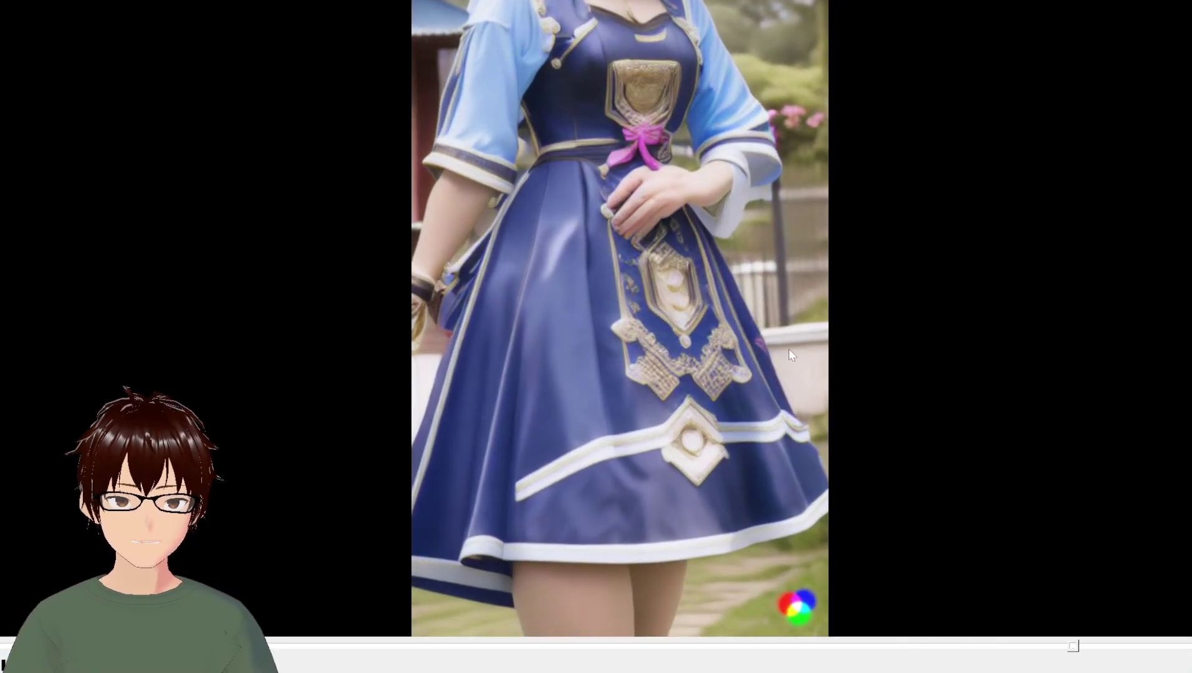
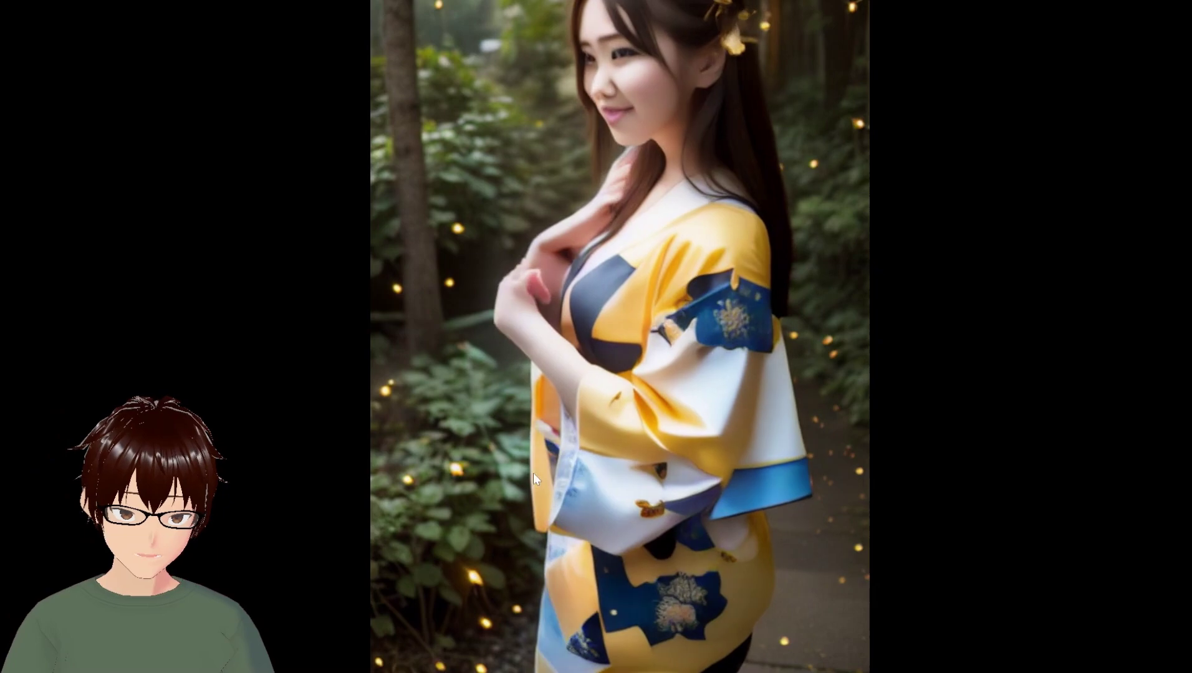
double_click(1136, 222)
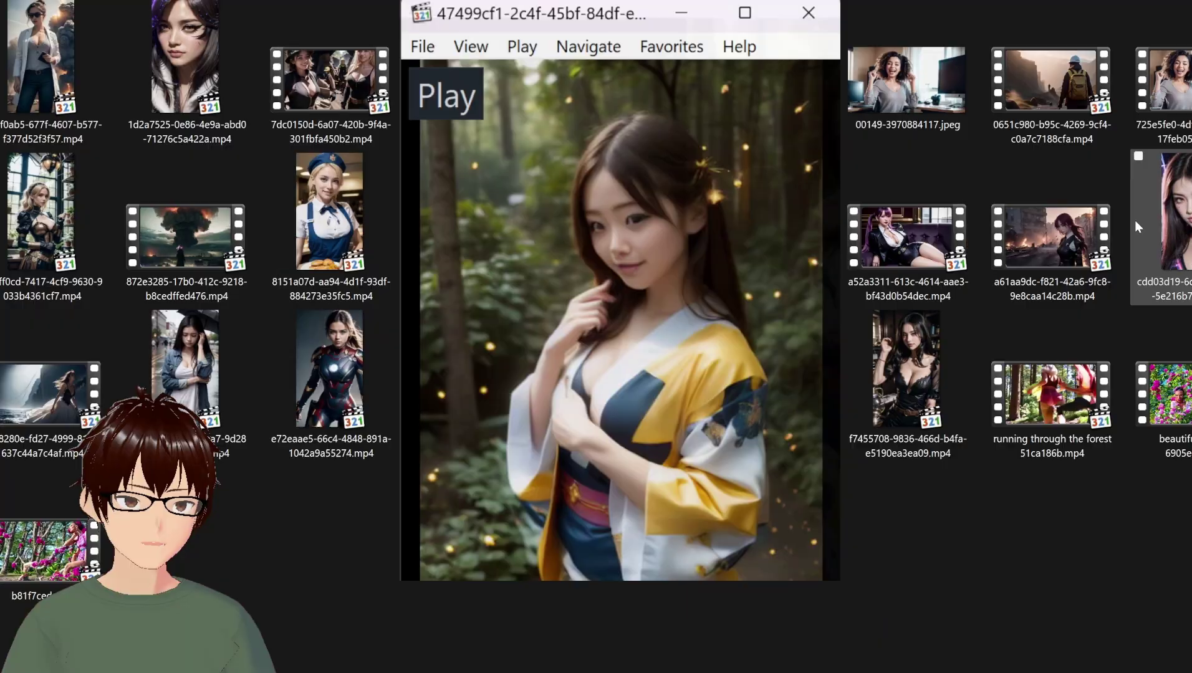
key("space")
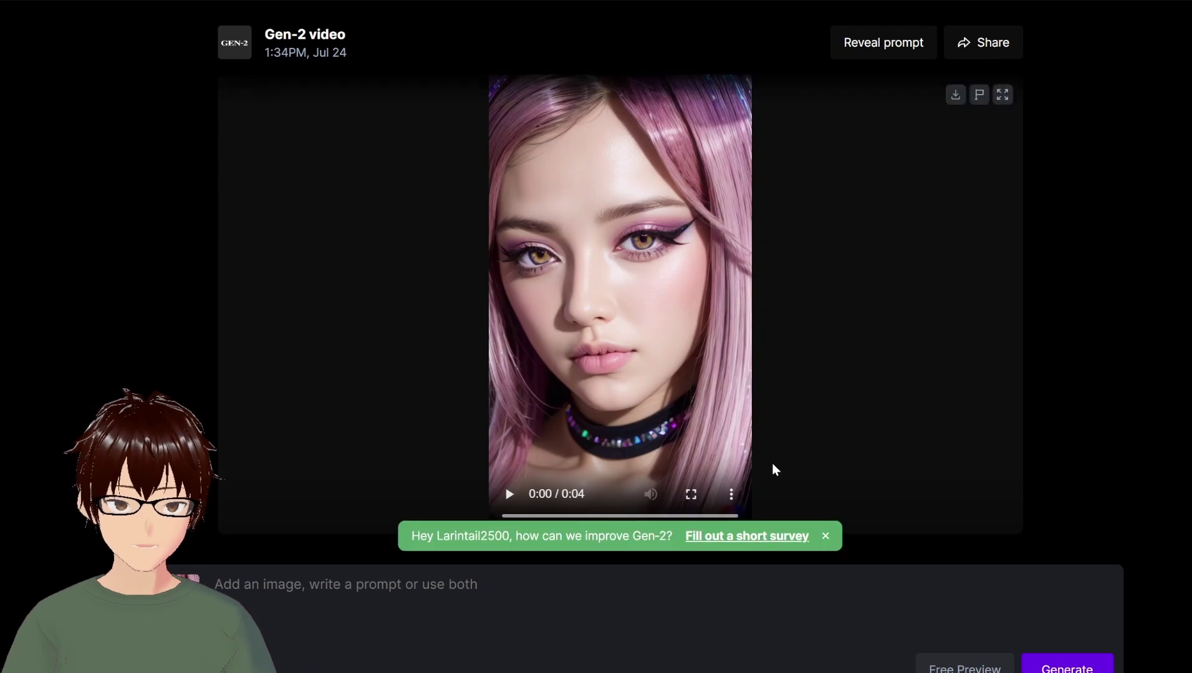
Dismiss the survey invitation in Runway and play the generated pink-haired portrait video
left_click(825, 537)
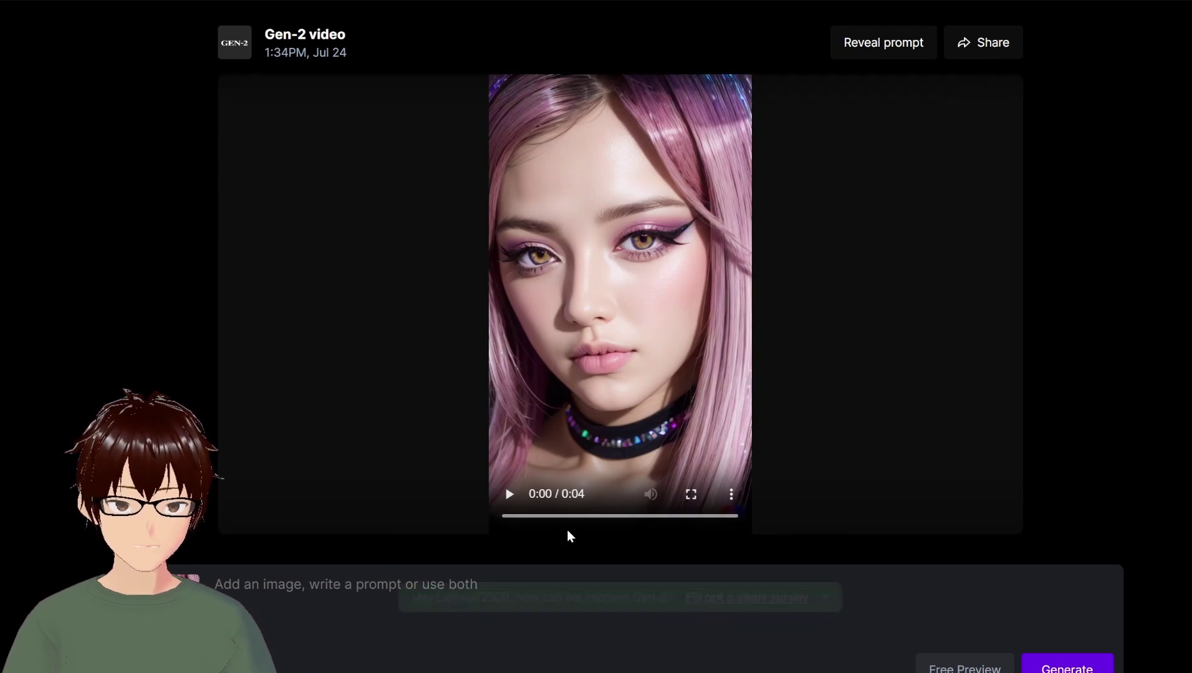
left_click(508, 494)
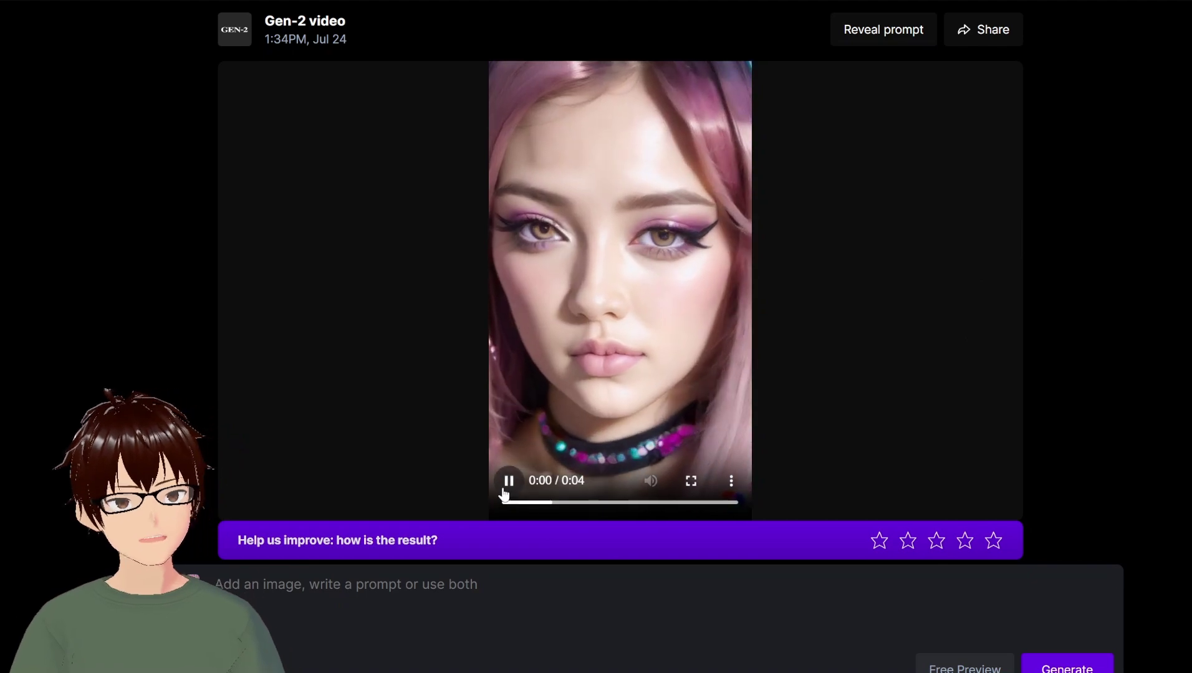
Review all Runway plans and features from the upgrade offer and close the plan comparison
left_click(649, 331)
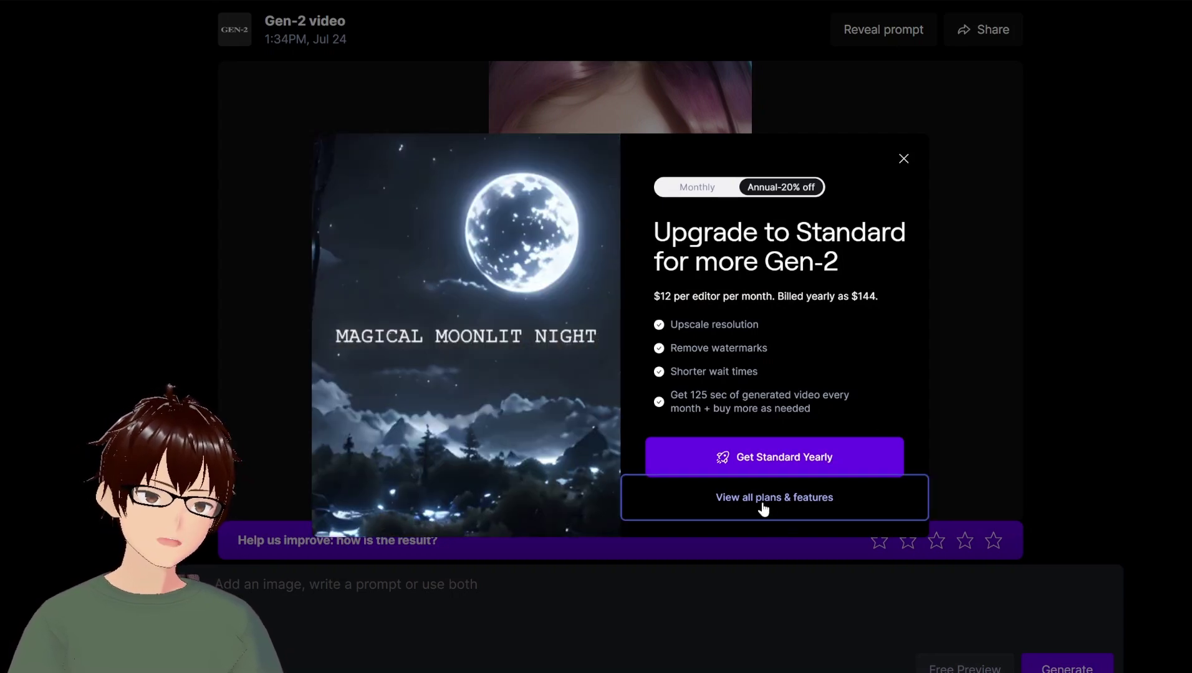
left_click(765, 503)
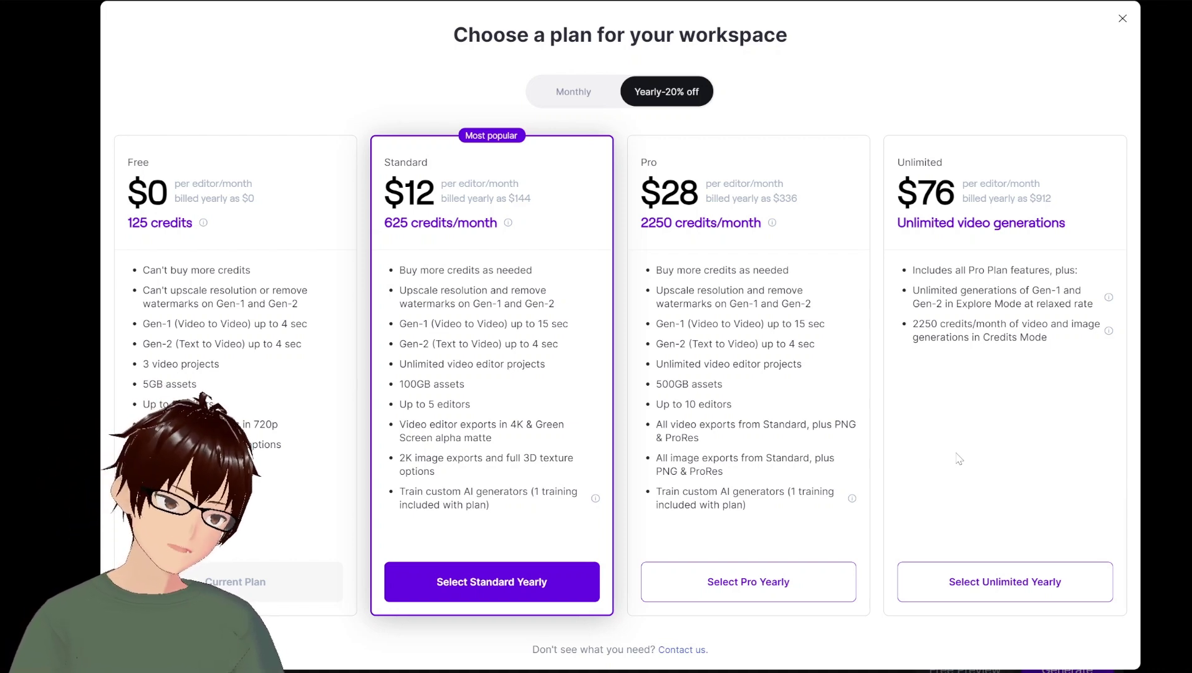
left_click(1120, 20)
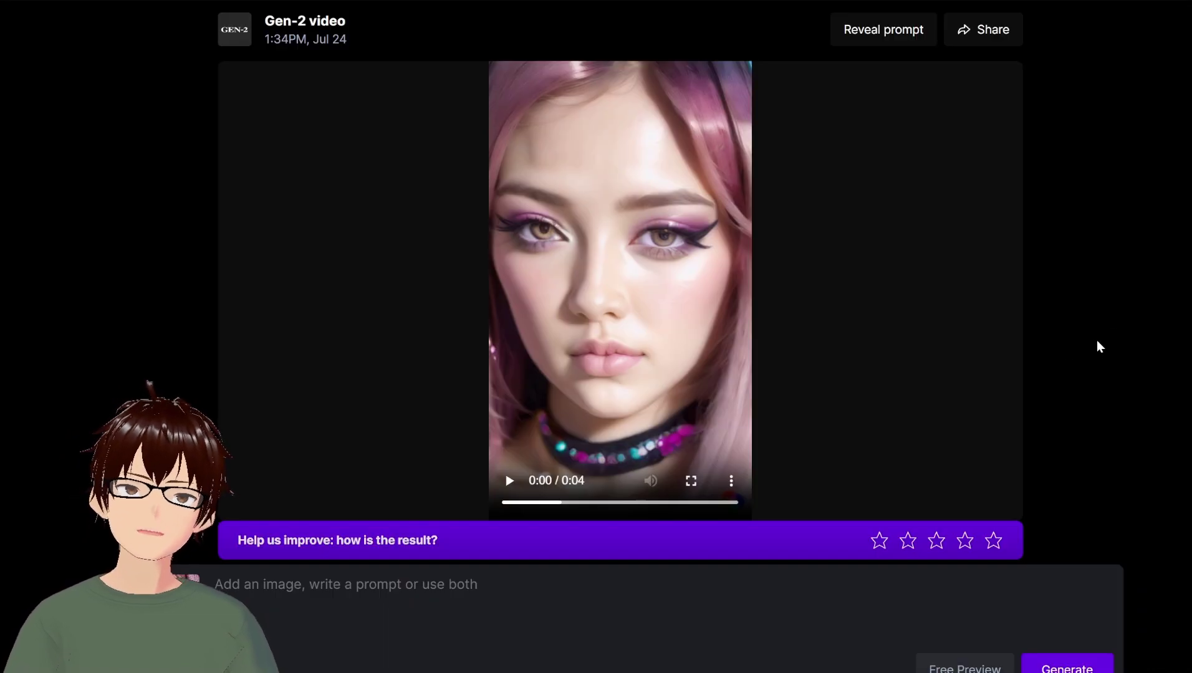
Replay the generated pink-haired portrait video, checking its video options without choosing one
left_click(509, 481)
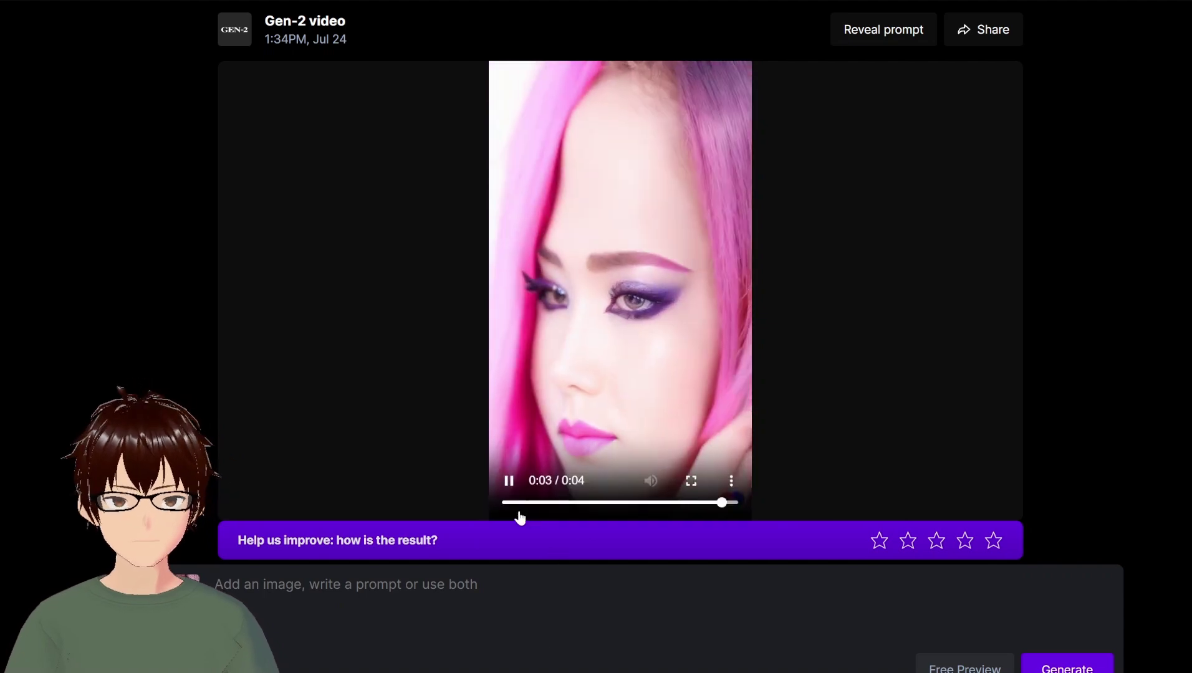
right_click(619, 288)
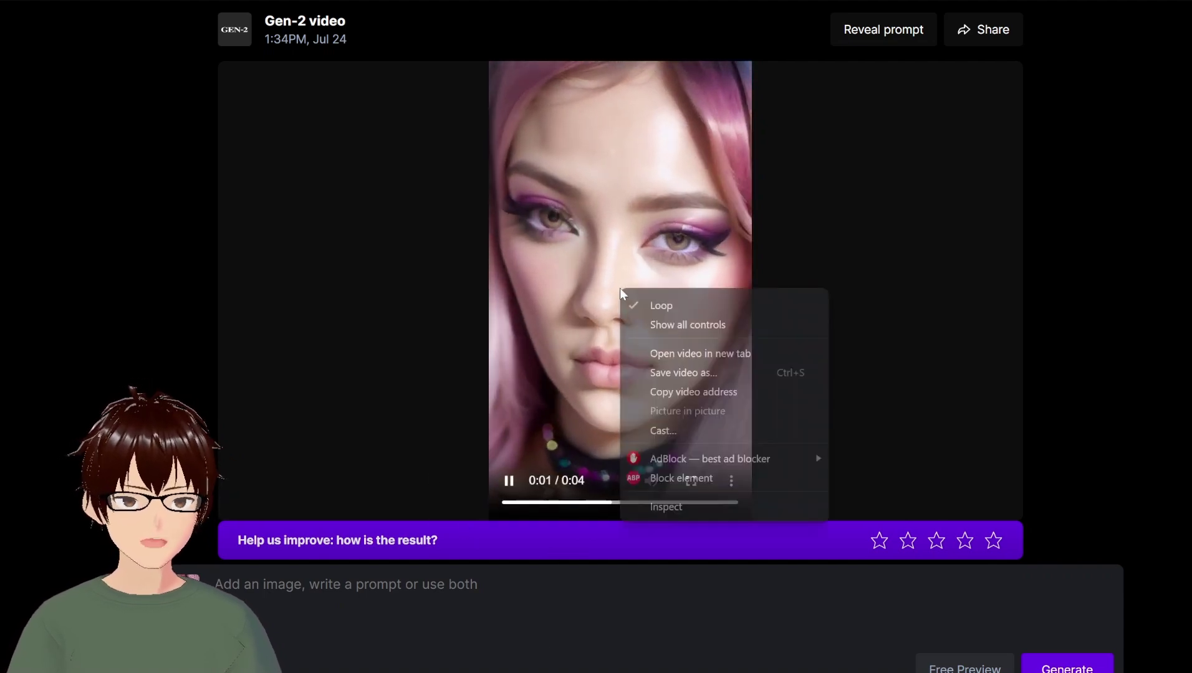
left_click(460, 385)
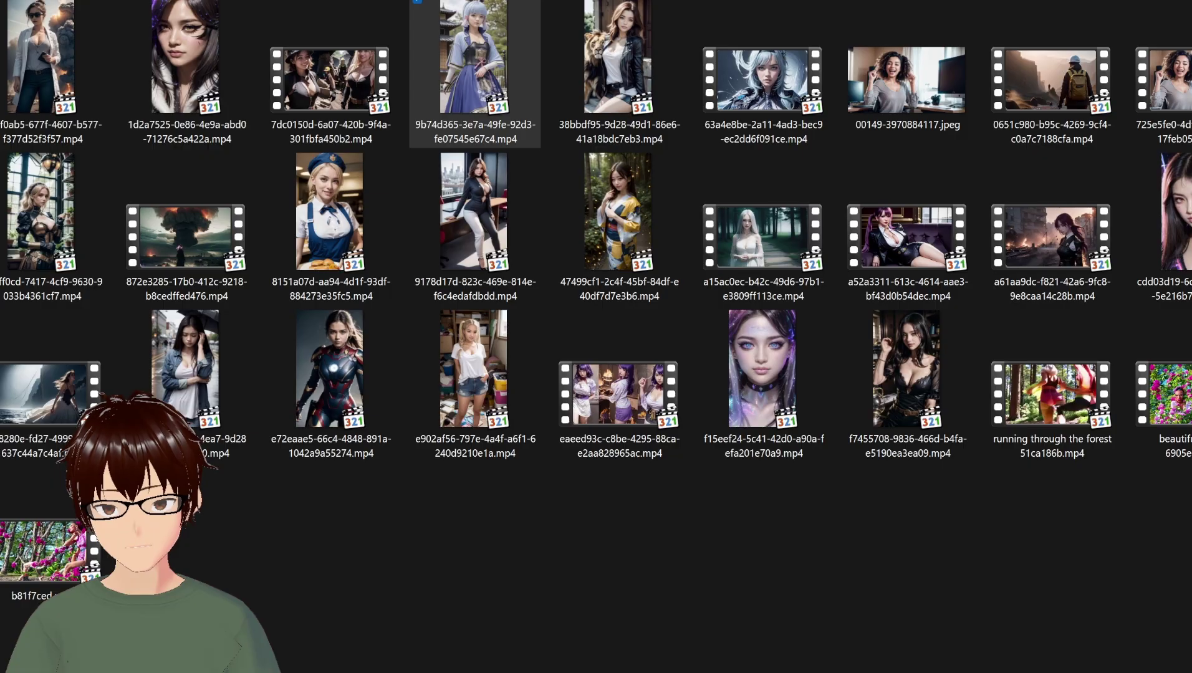
Watch the blue-eyed portrait clip f15eef24-5c41-42d0-a90a-fefa201e70a9.mp4 full screen, pause it and close the player
left_click(767, 381)
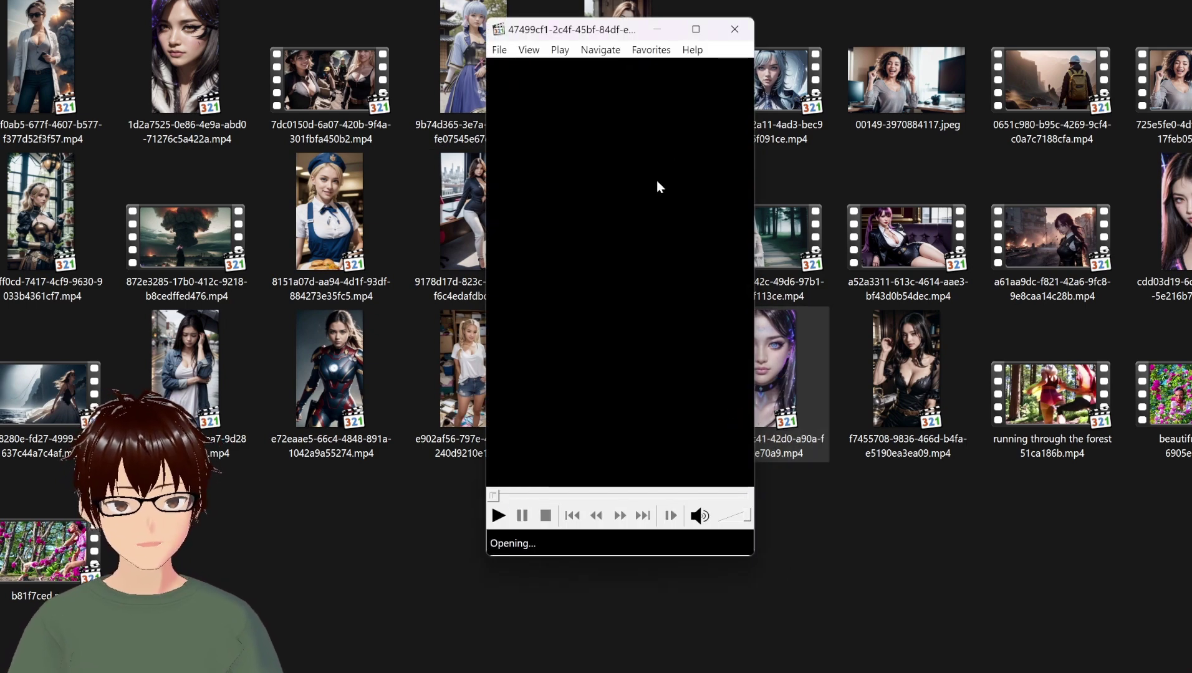
double_click(627, 226)
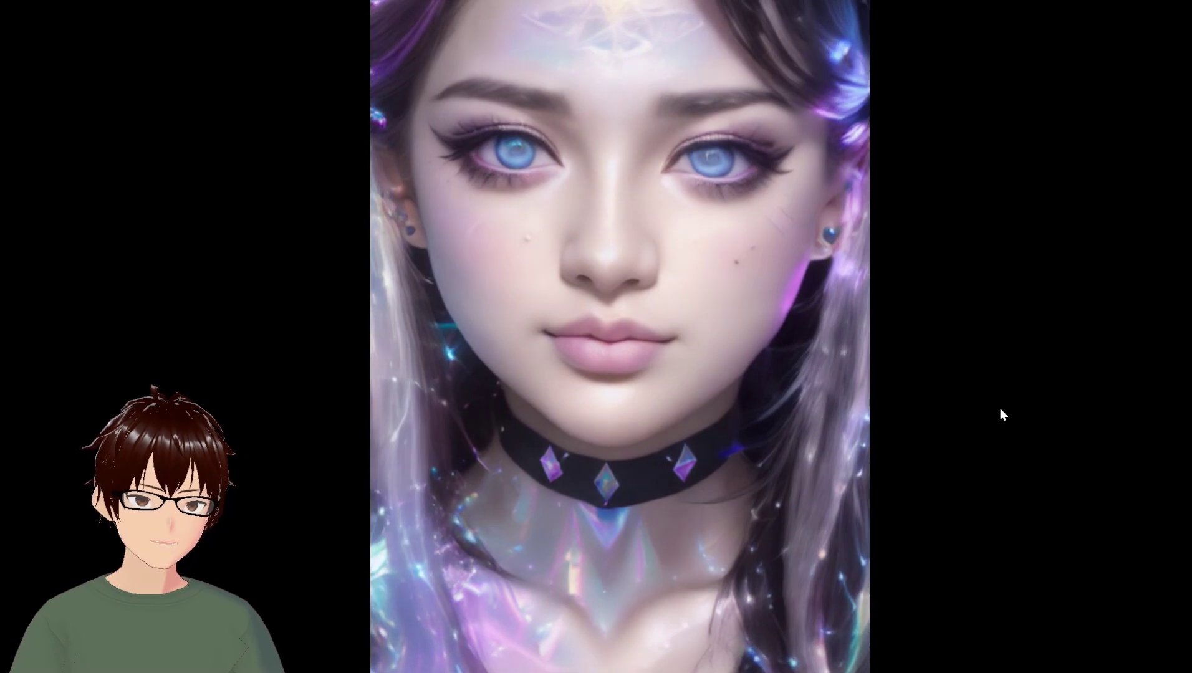
double_click(993, 403)
key("space")
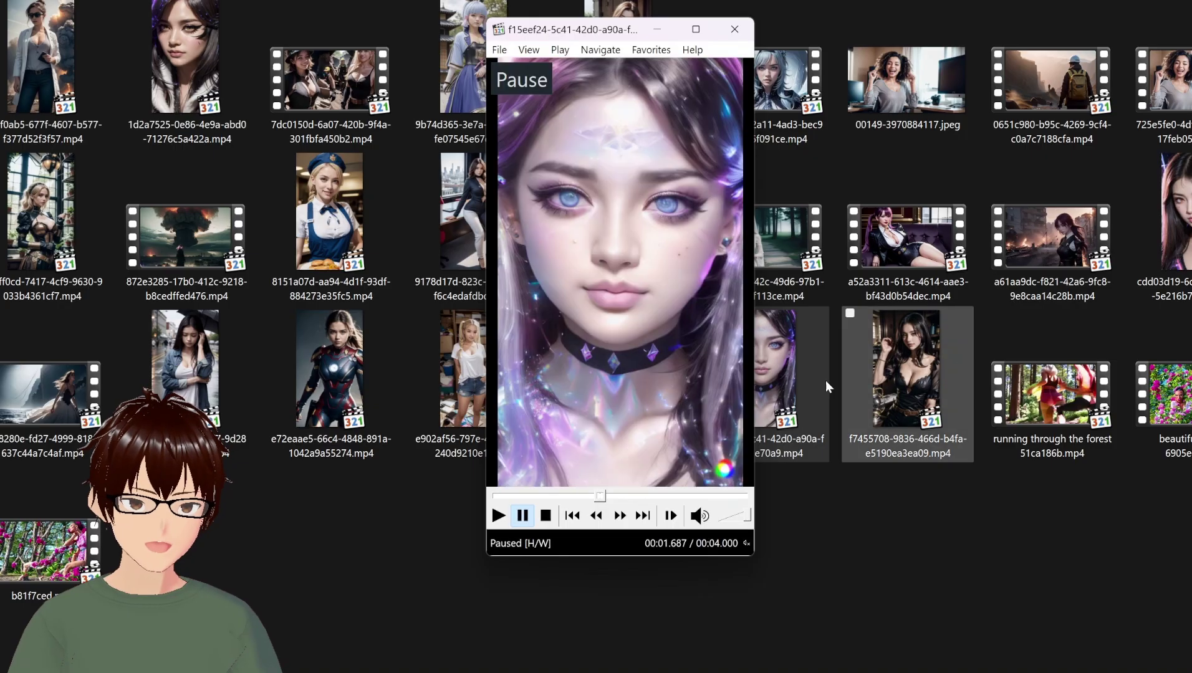
left_click(734, 28)
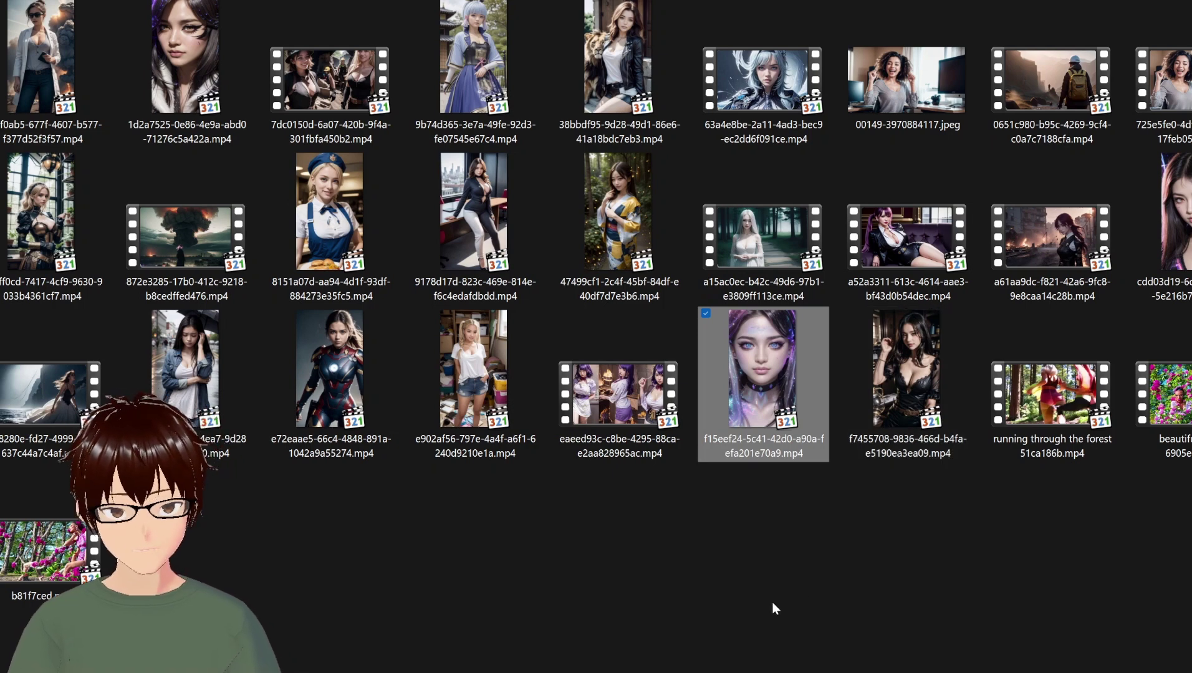
Watch the clip of the woman in the rain and the orange-eyed portrait clip with the black choker full screen
left_click(203, 368)
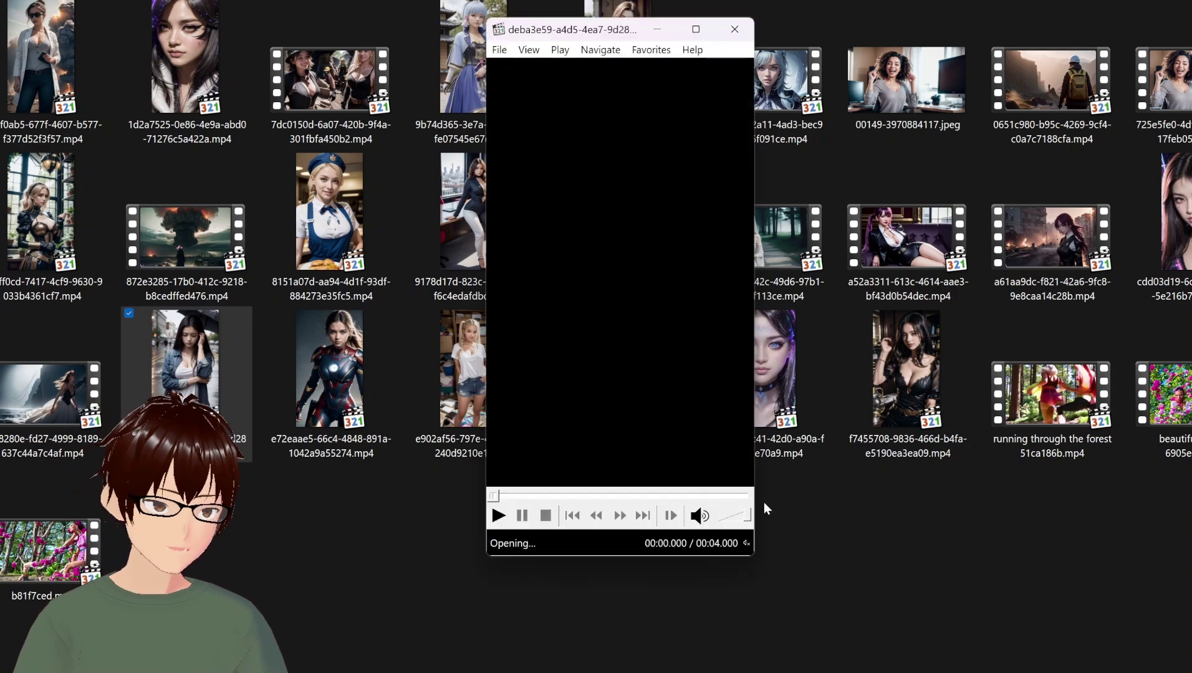
double_click(678, 278)
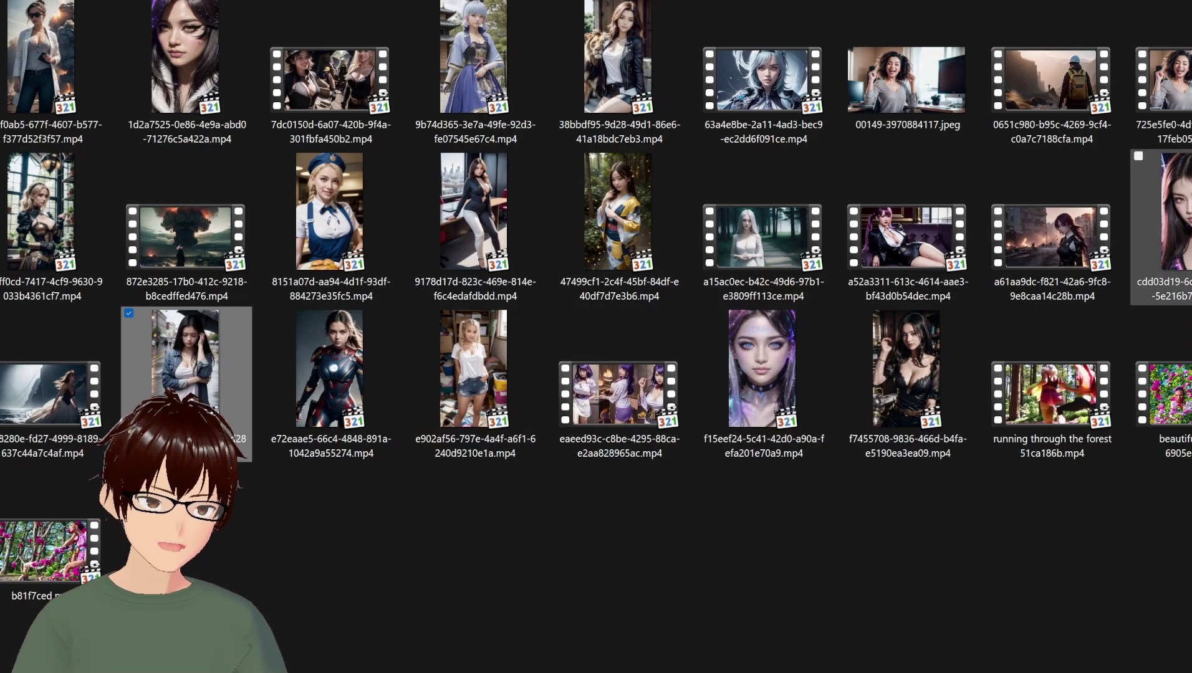
double_click(1160, 224)
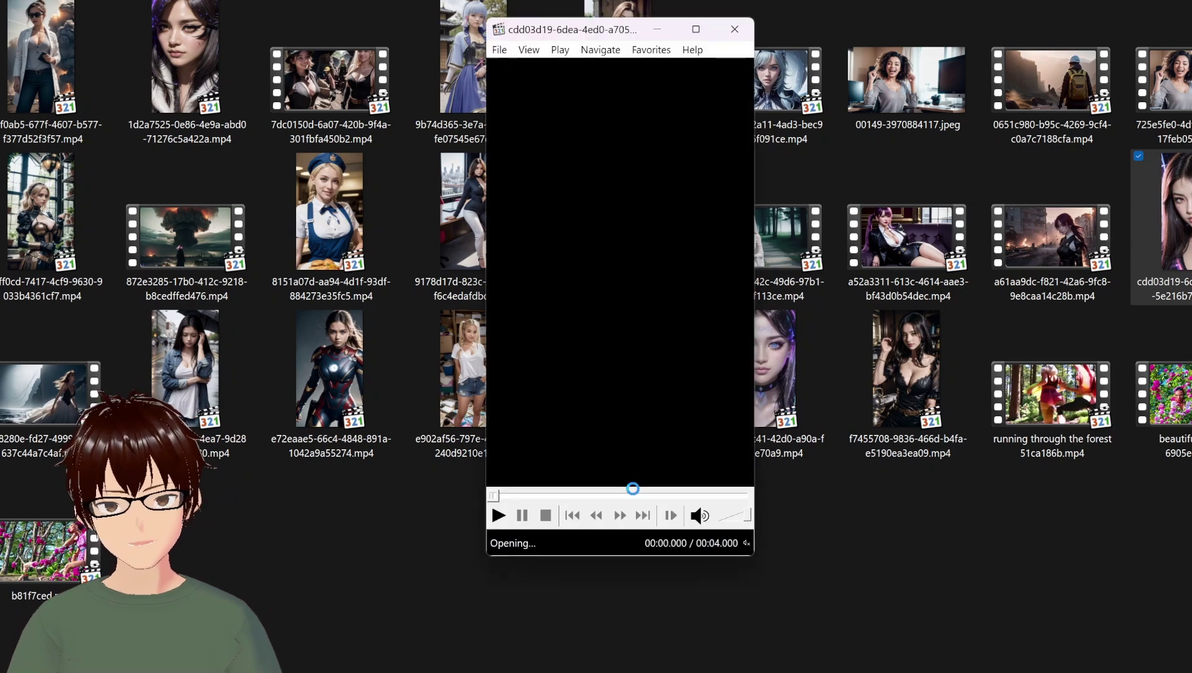
left_click(619, 309)
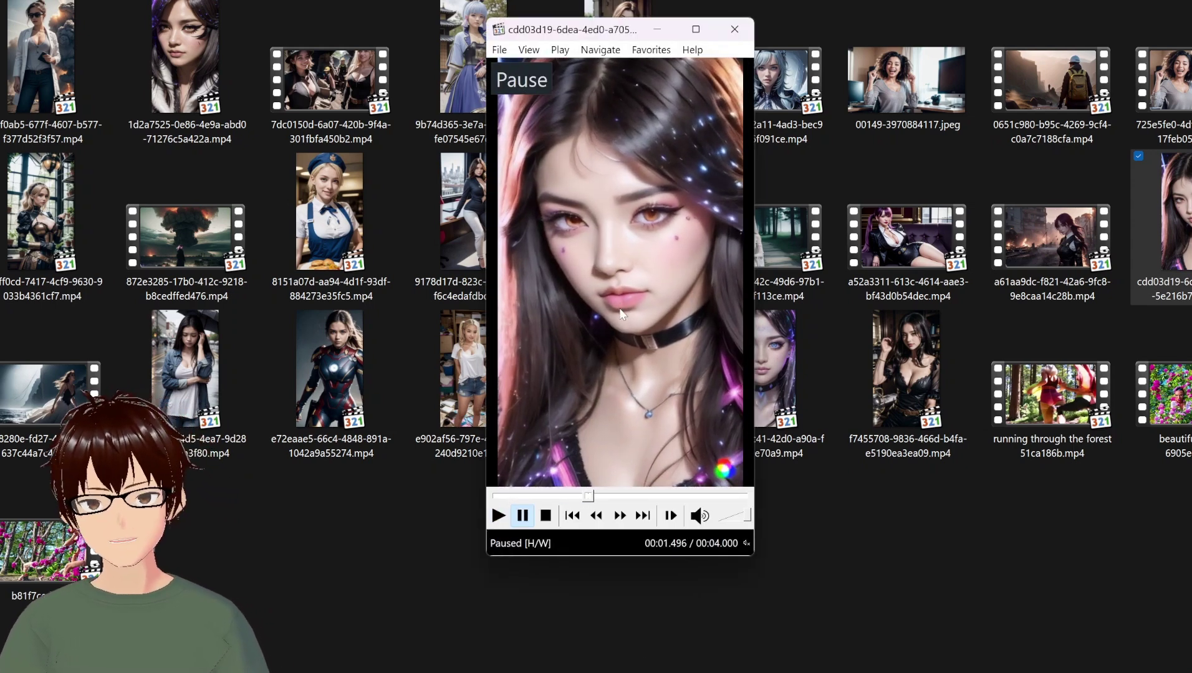
double_click(619, 310)
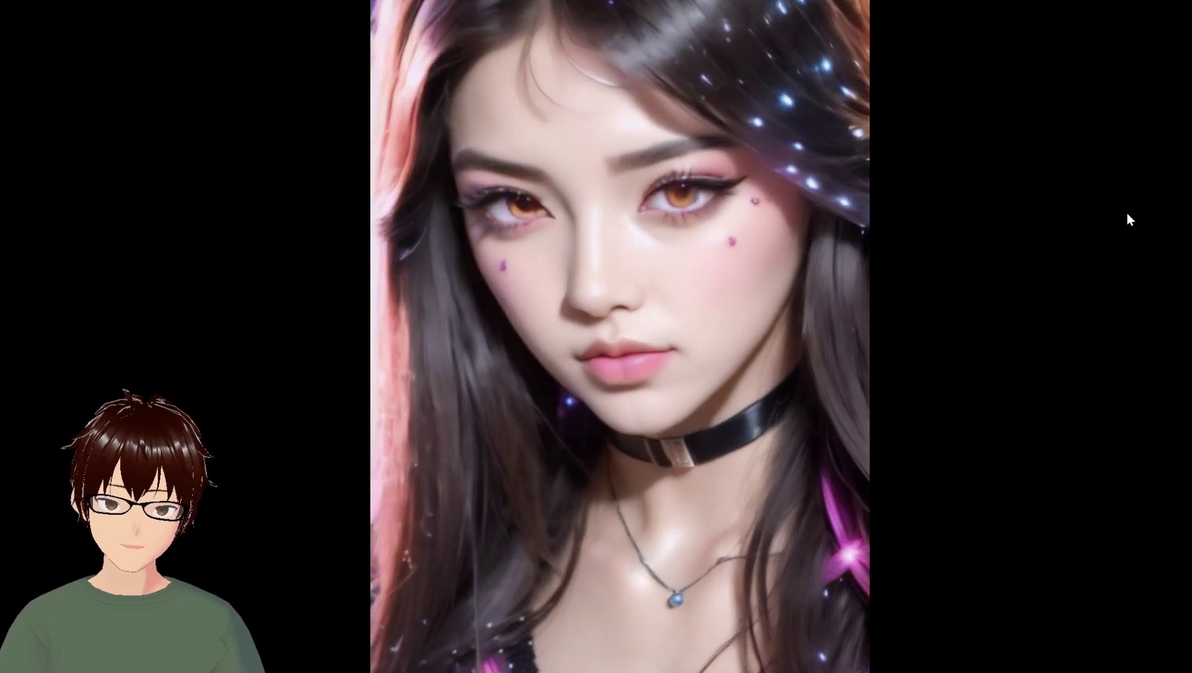
double_click(1056, 225)
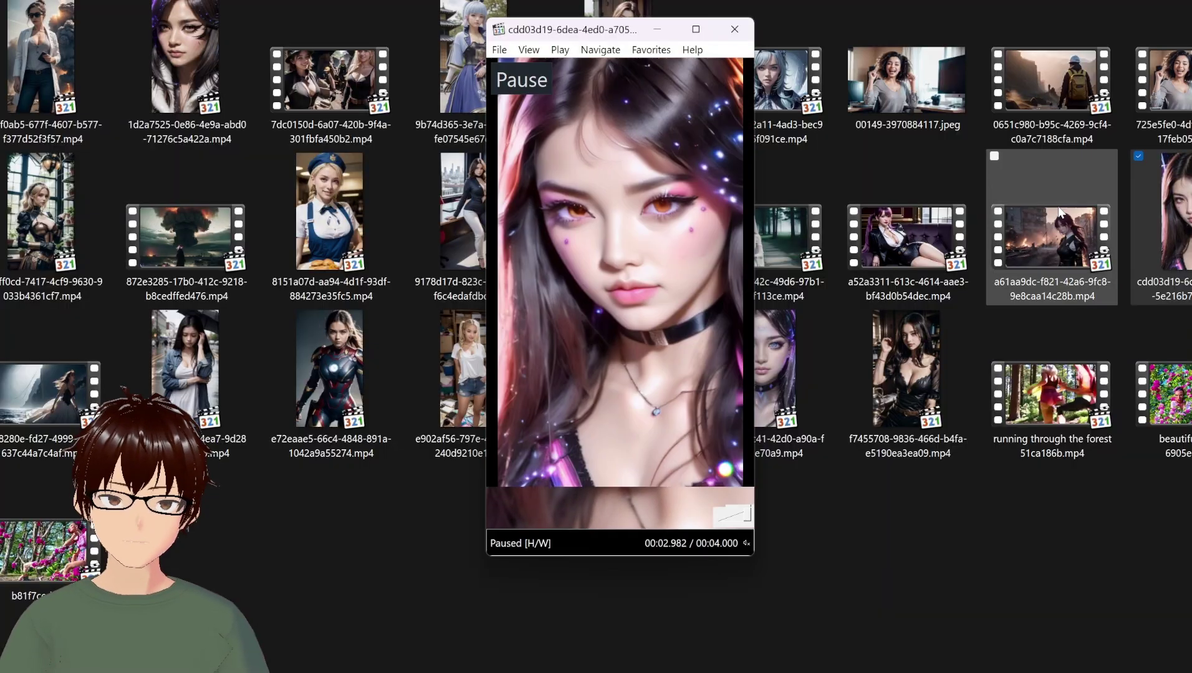
Close the open portrait clip and watch the white-haired woman's forest clip a15ac0ec-b42c-49d6-97b1-e3809ff113ce.mp4 full screen, closing it at the end
key("space")
left_click(734, 29)
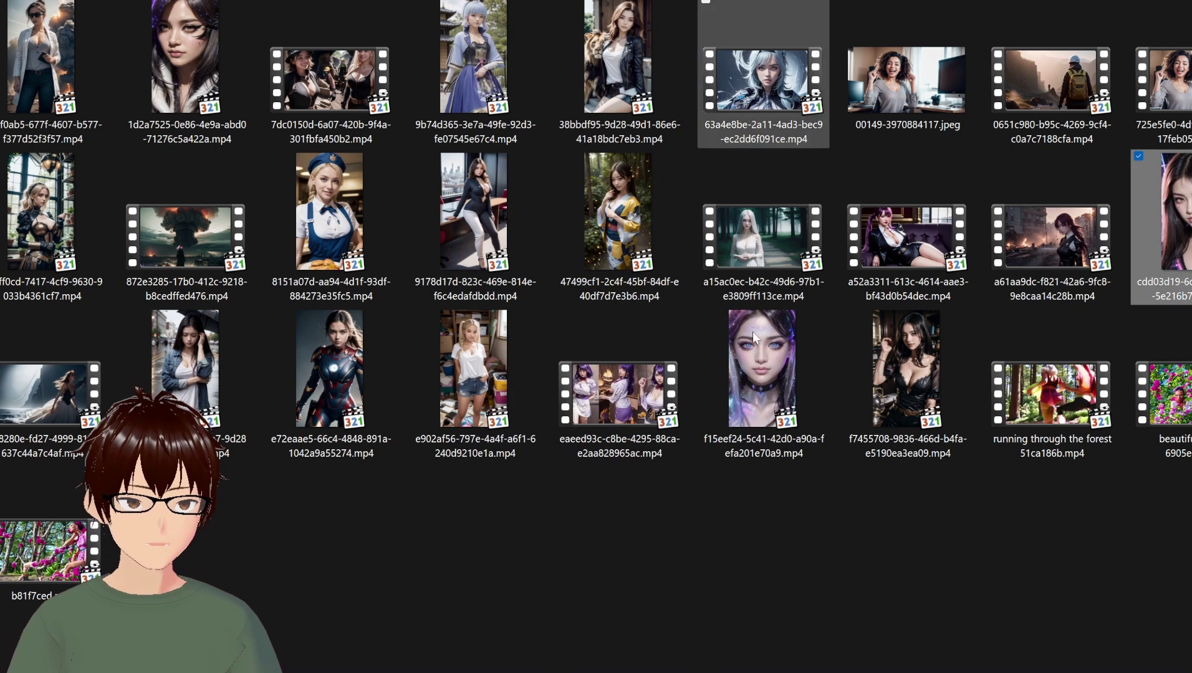
left_click(760, 259)
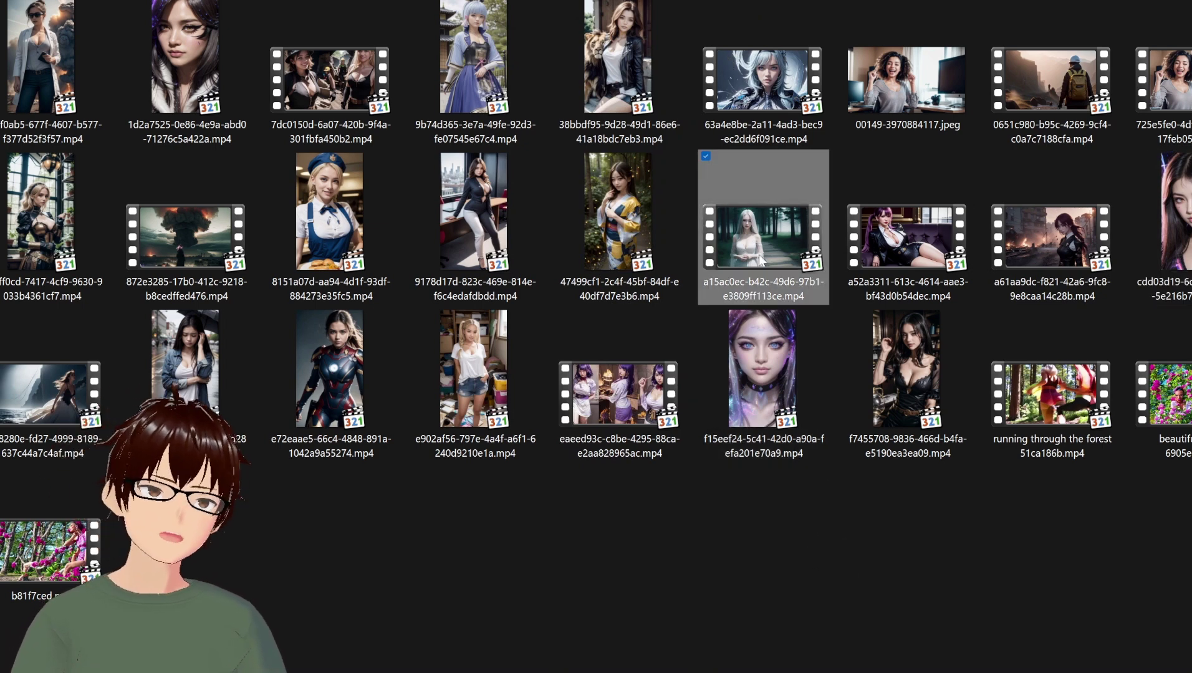
double_click(757, 260)
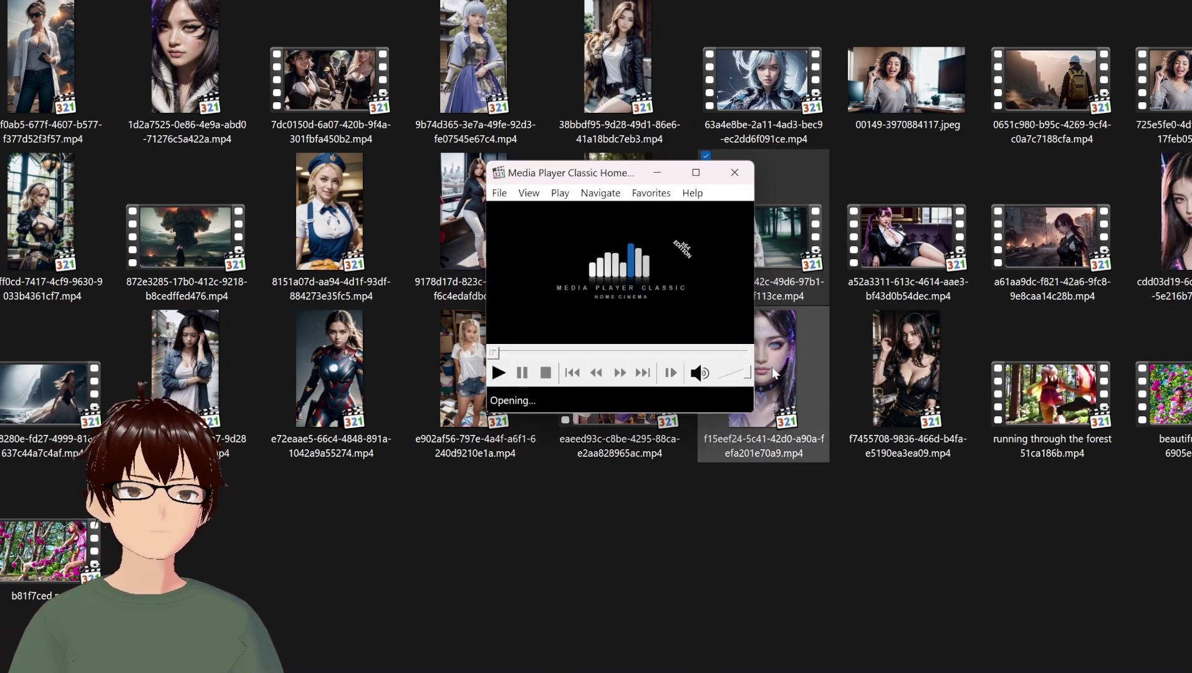
double_click(624, 298)
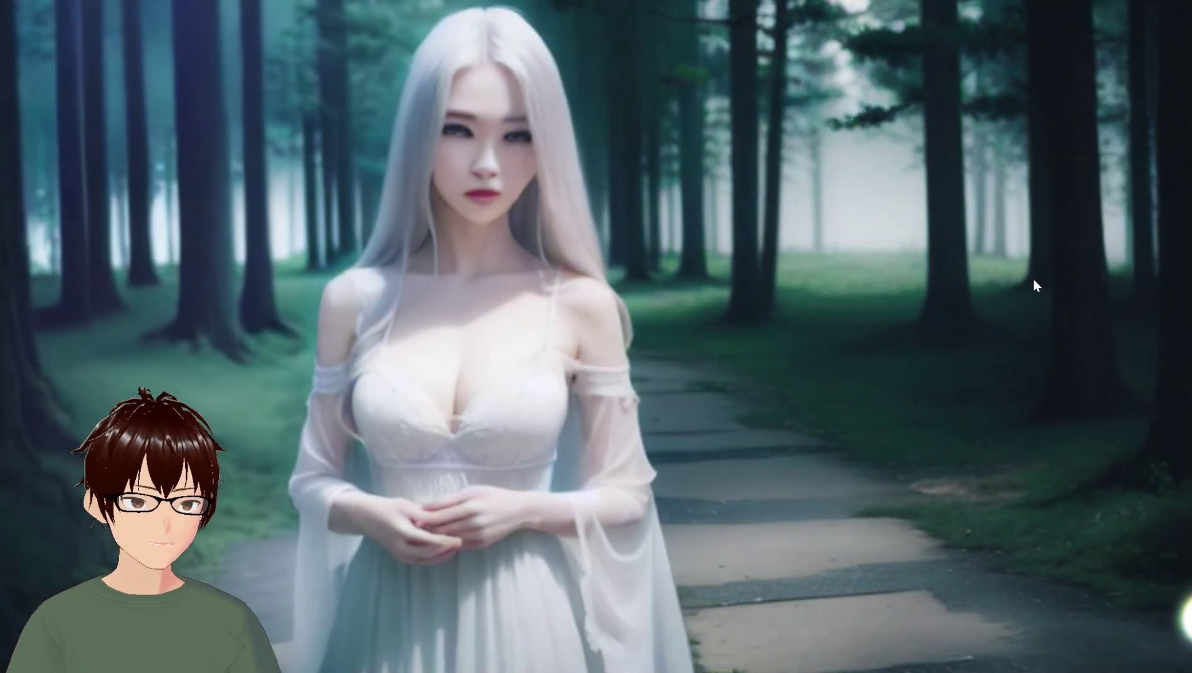
double_click(1033, 279)
left_click(815, 121)
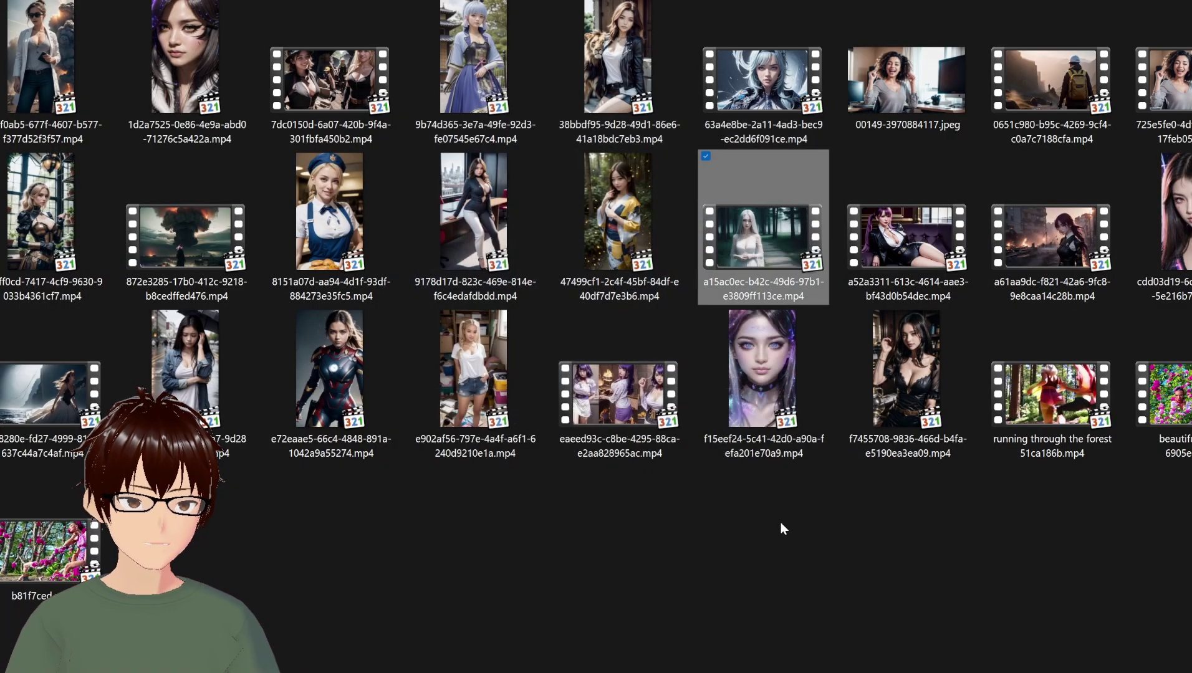
left_click(814, 565)
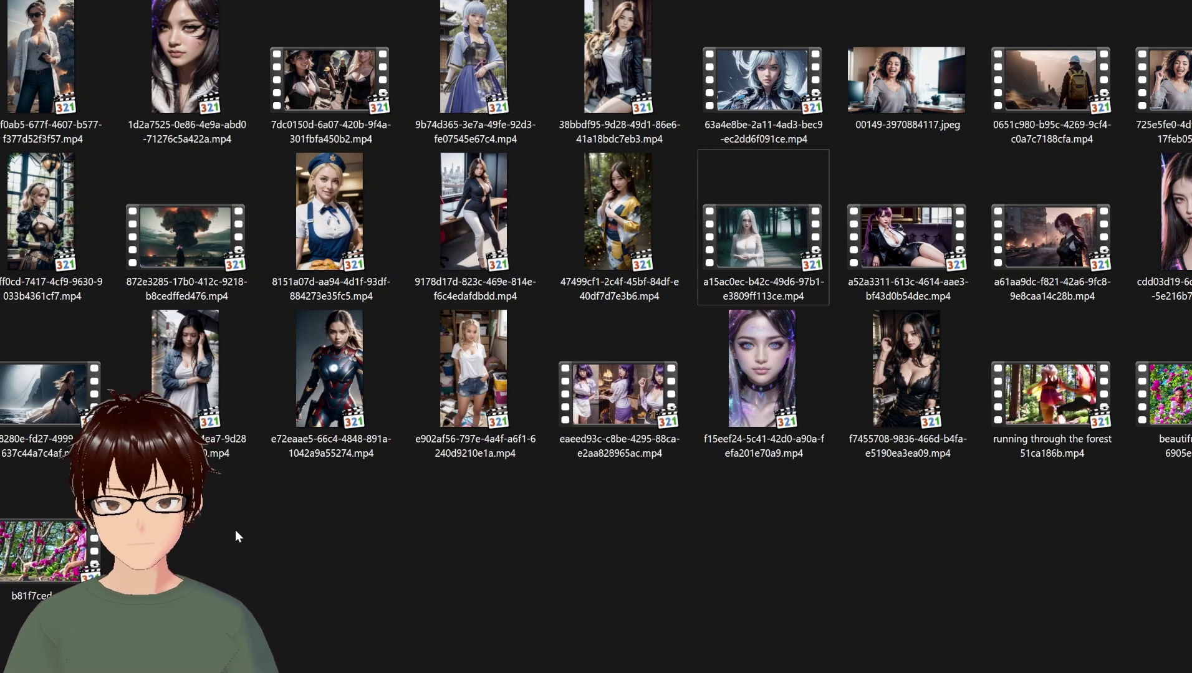
Watch the purple sofa clip a52a3311-613c-4614-aae3-bf43d0b54dec.mp4 in a maximized player, close it and clear the file selection
left_click(910, 252)
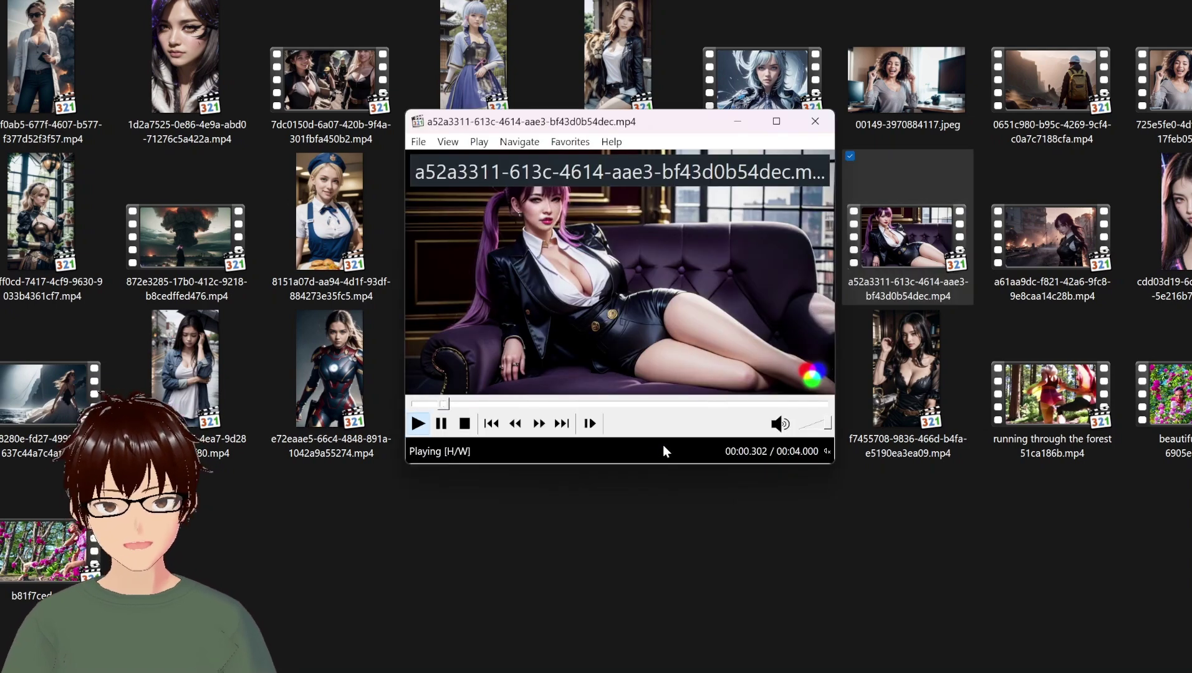
left_click(775, 122)
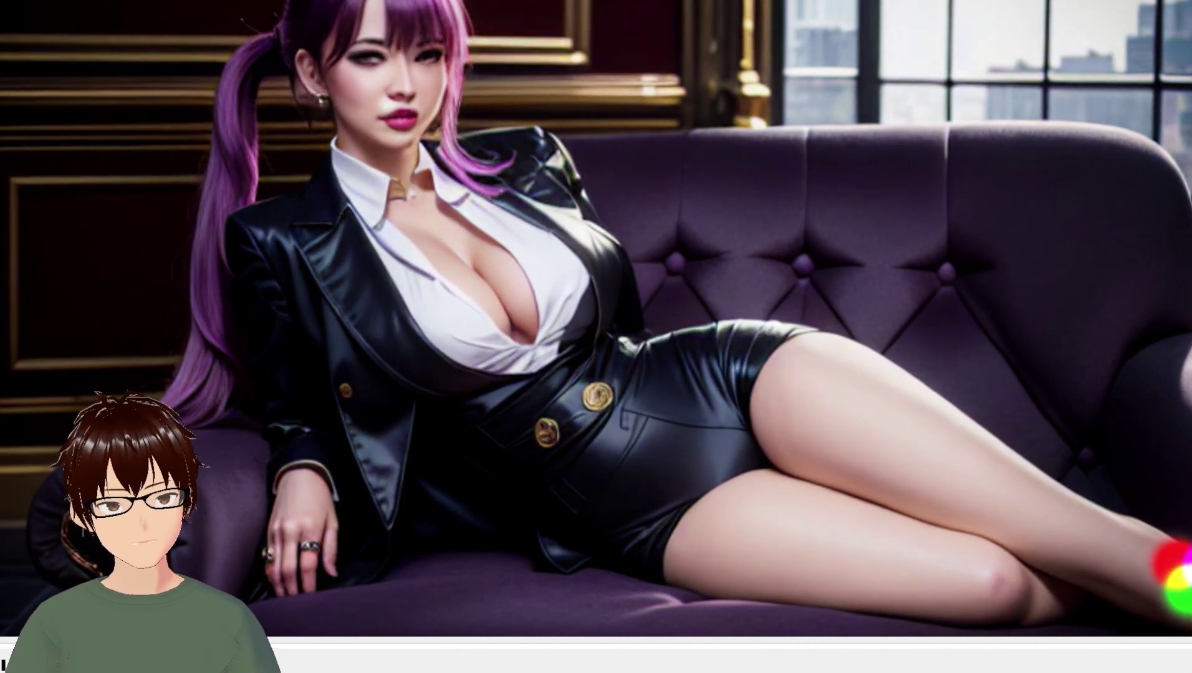
key("alt+F4")
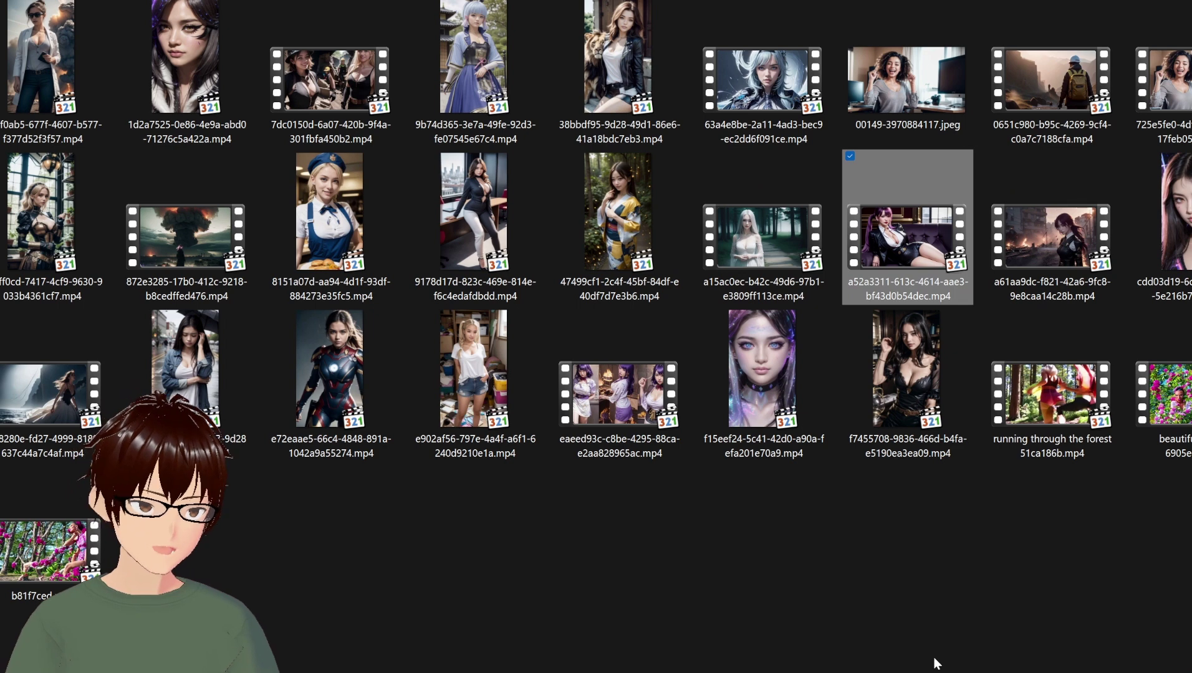
left_click(810, 620)
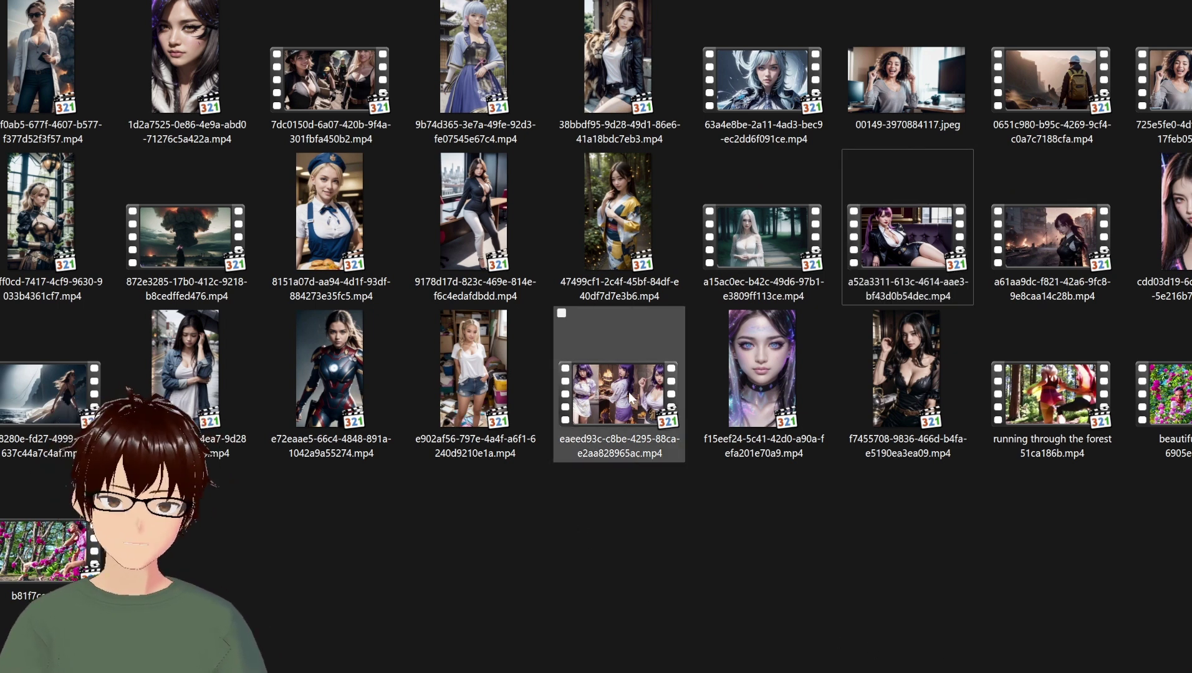
Watch the three-panel kitchen clip eaeed93c-c8be-4295-88ca-e2aa828965ac.mp4 in a maximized player and close it
double_click(630, 446)
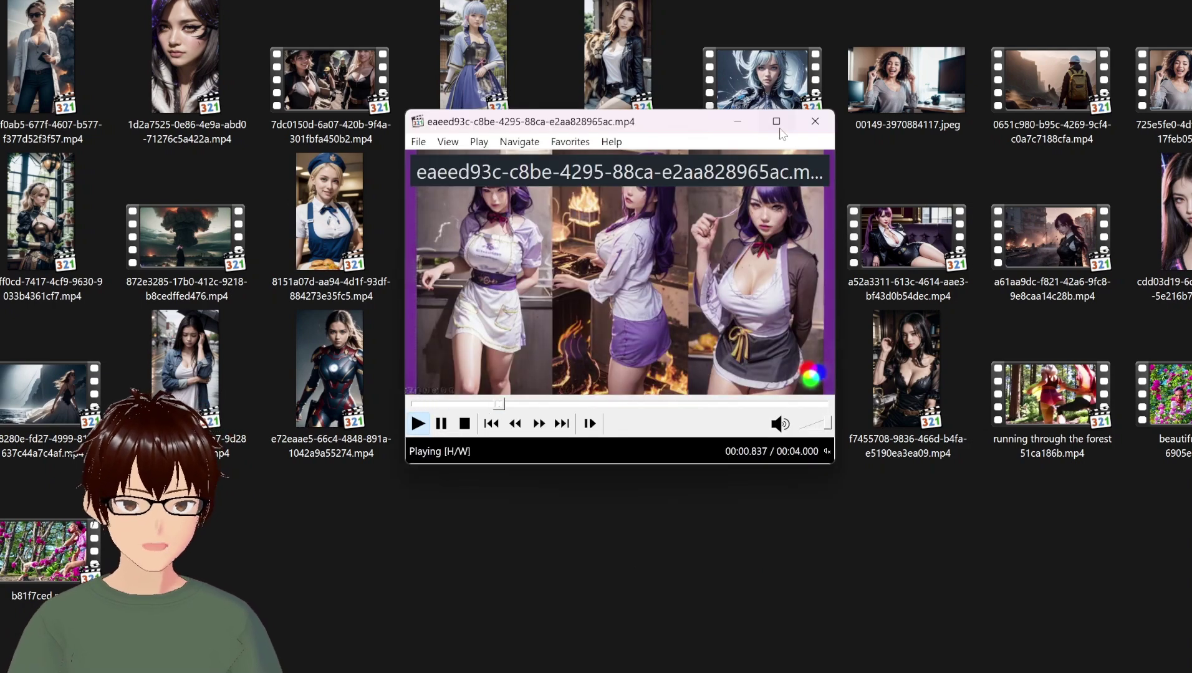
left_click(776, 122)
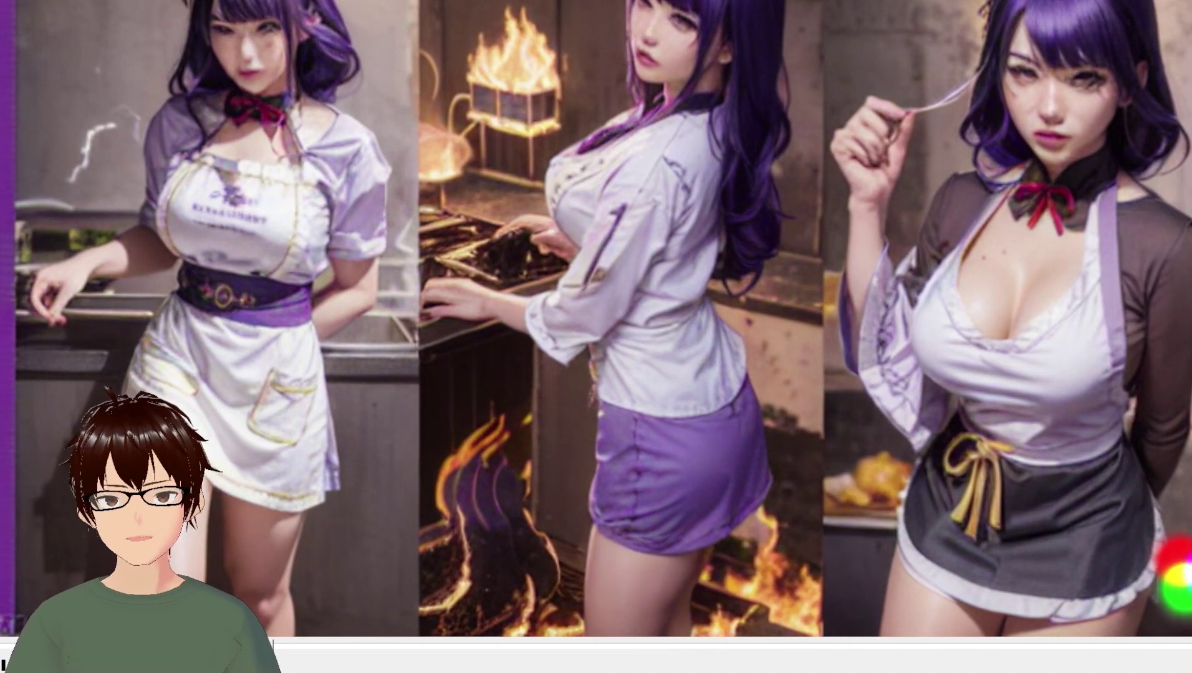
key("alt+F4")
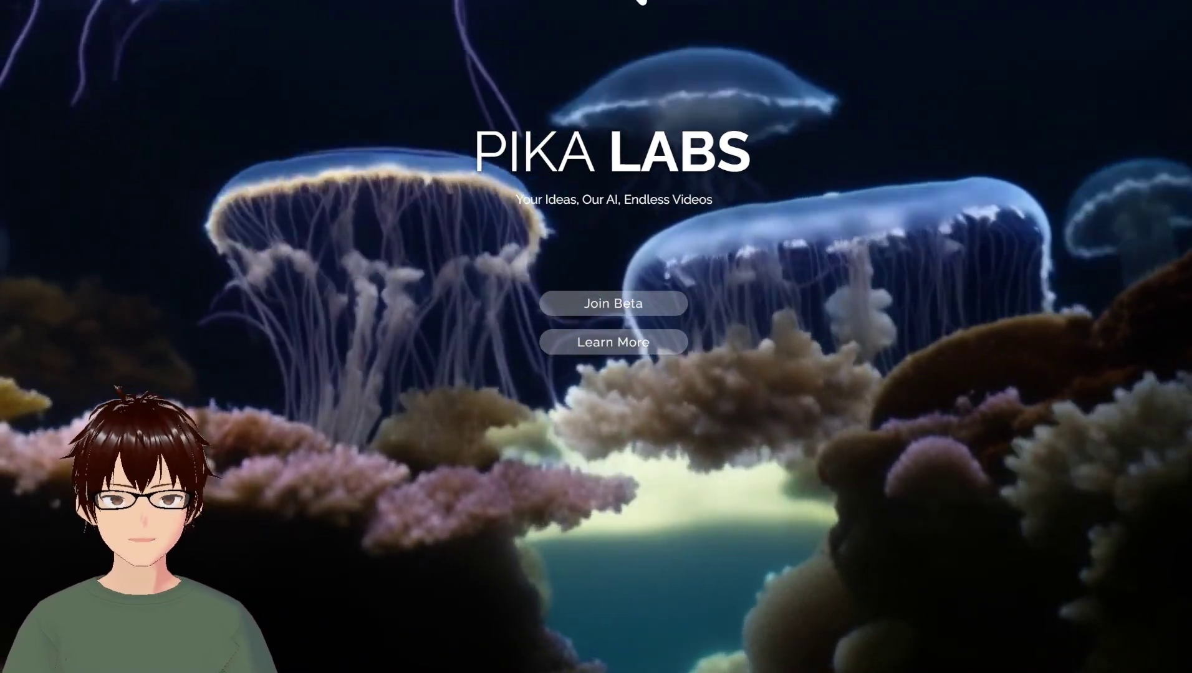
Review the Sci-fi, Landscape and Artistic Style sample videos with their prompts on the Pika Labs site and open its beta sign-up
scroll(583, 402, "down", 10)
scroll(582, 402, "up", 1)
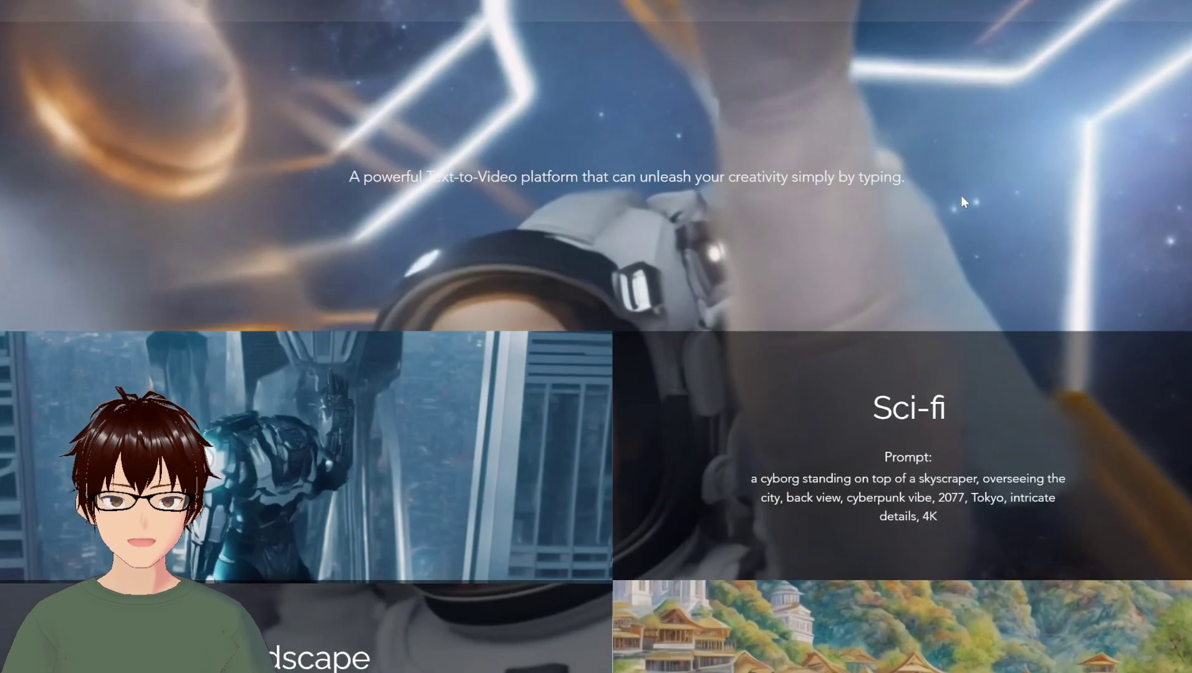
scroll(582, 402, "down", 4)
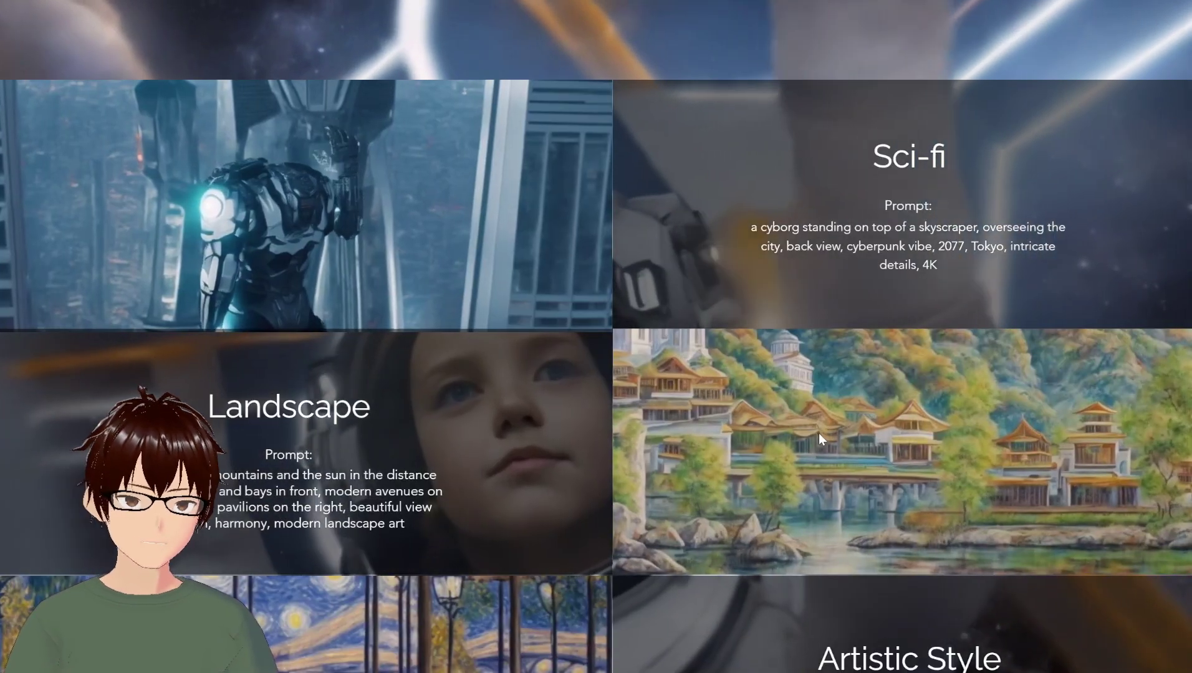
scroll(796, 400, "down", 3)
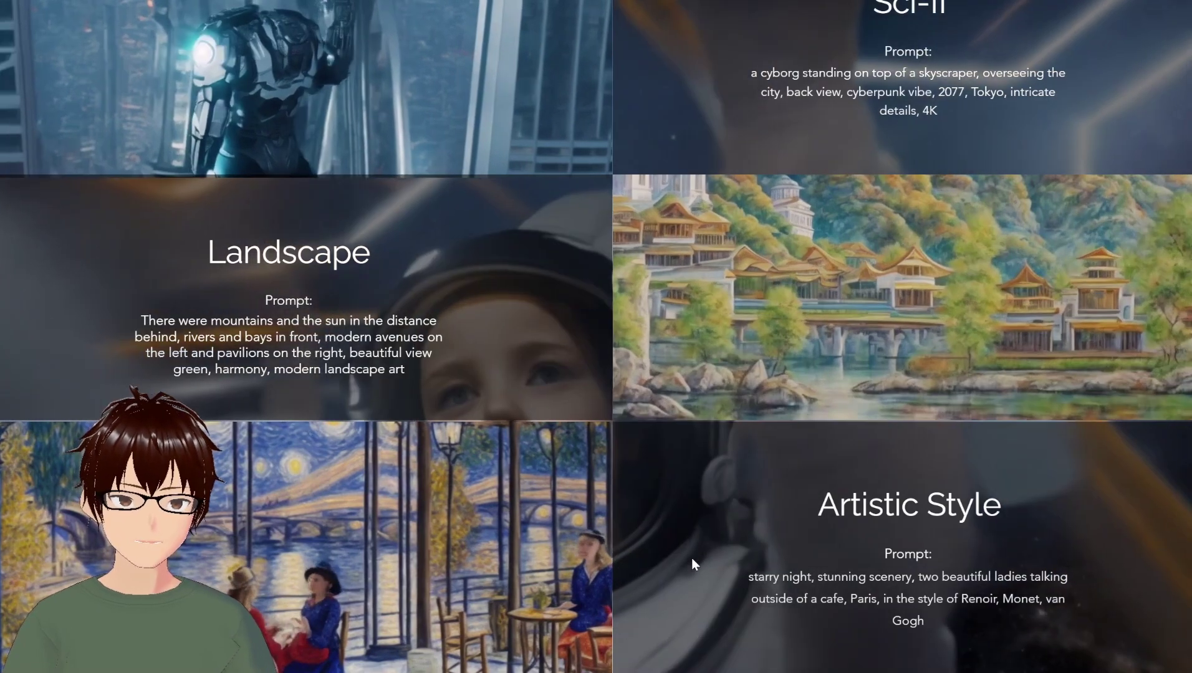
scroll(686, 555, "up", 6)
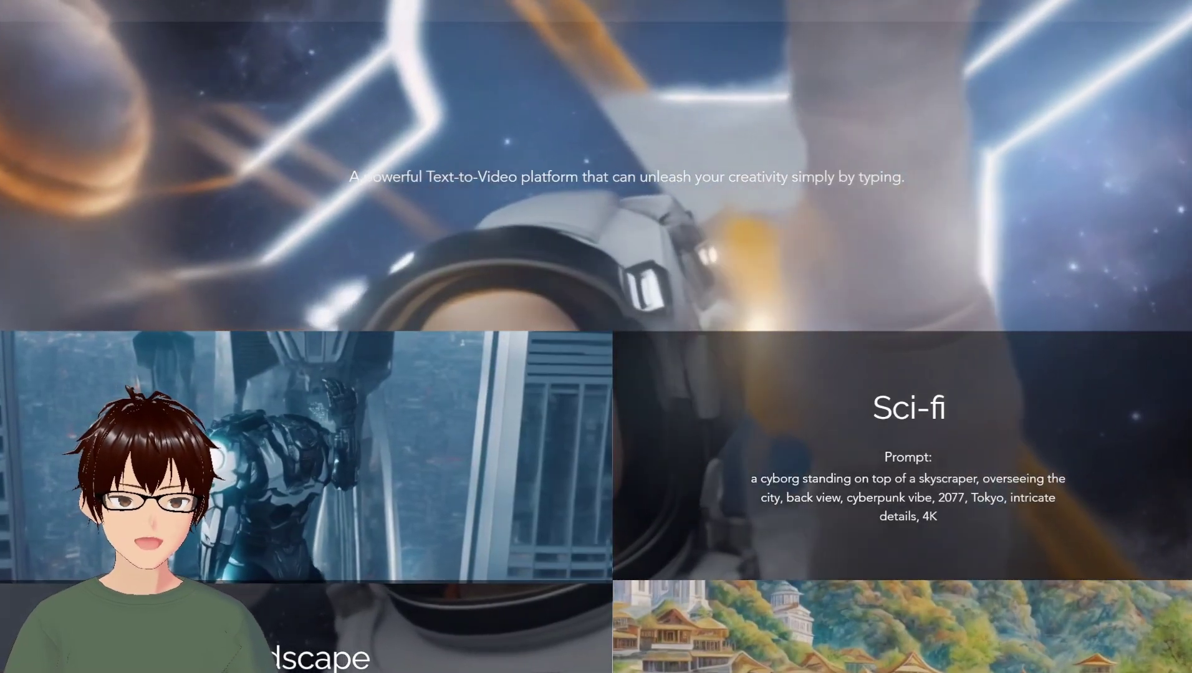
scroll(596, 337, "up", 10)
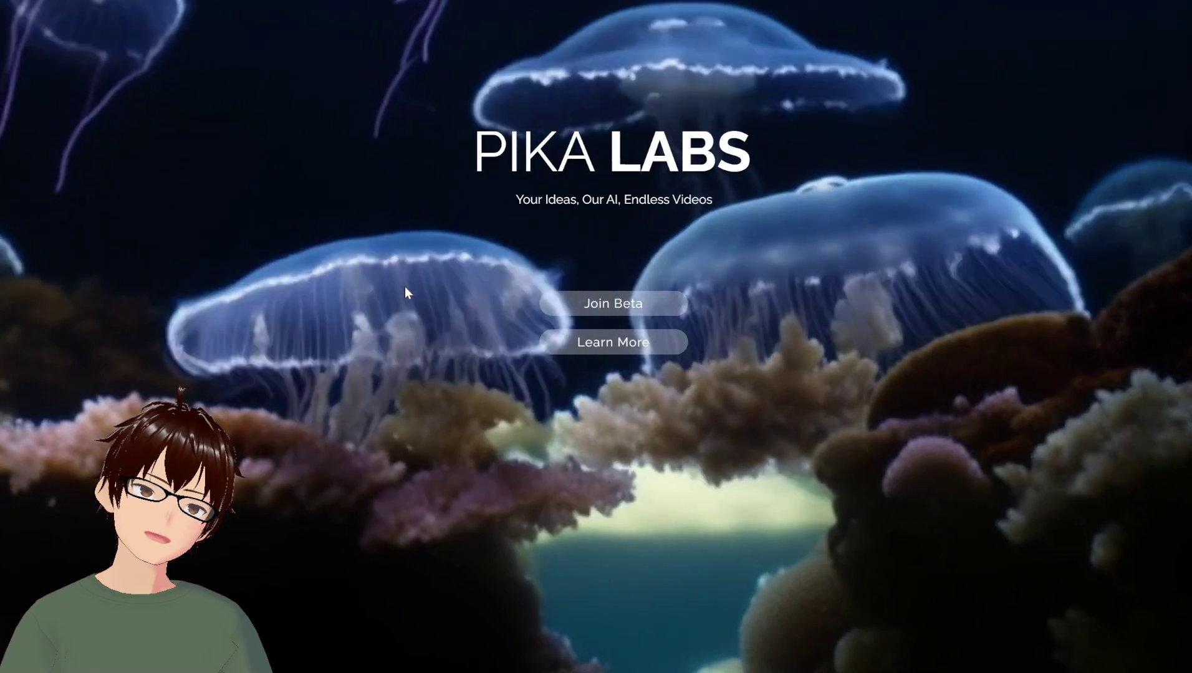
left_click(596, 303)
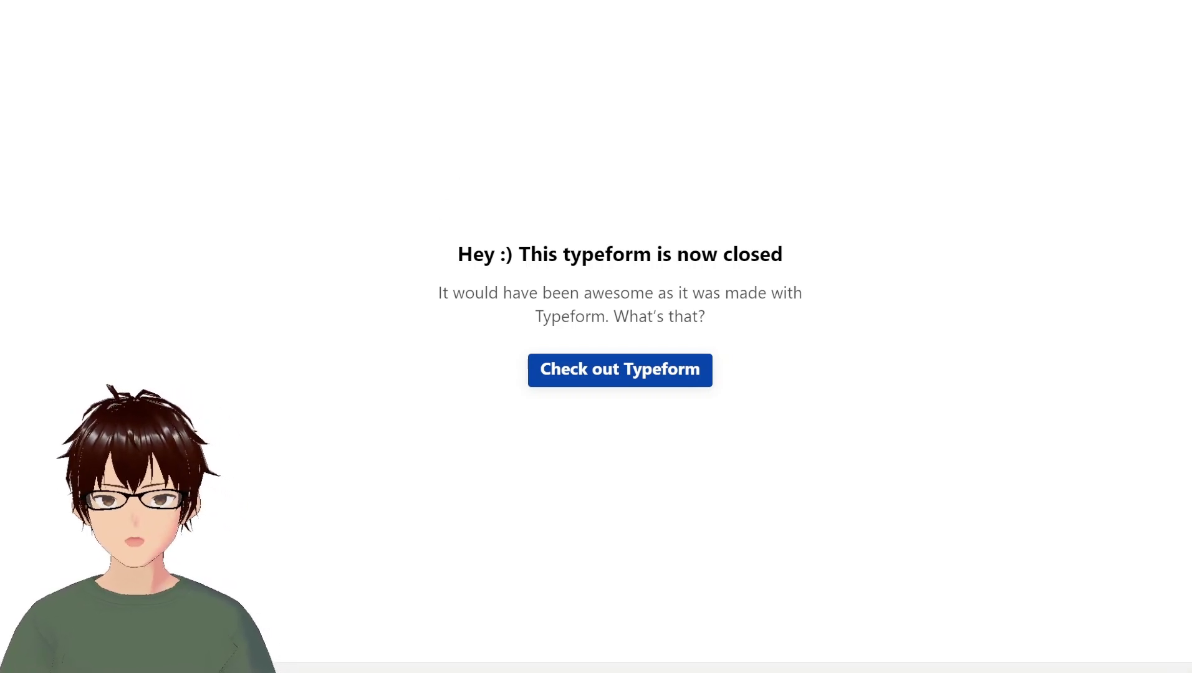
Switch to the potat1 text-to-video model page and read its model card down to the astronaut sample video
left_click(292, 2)
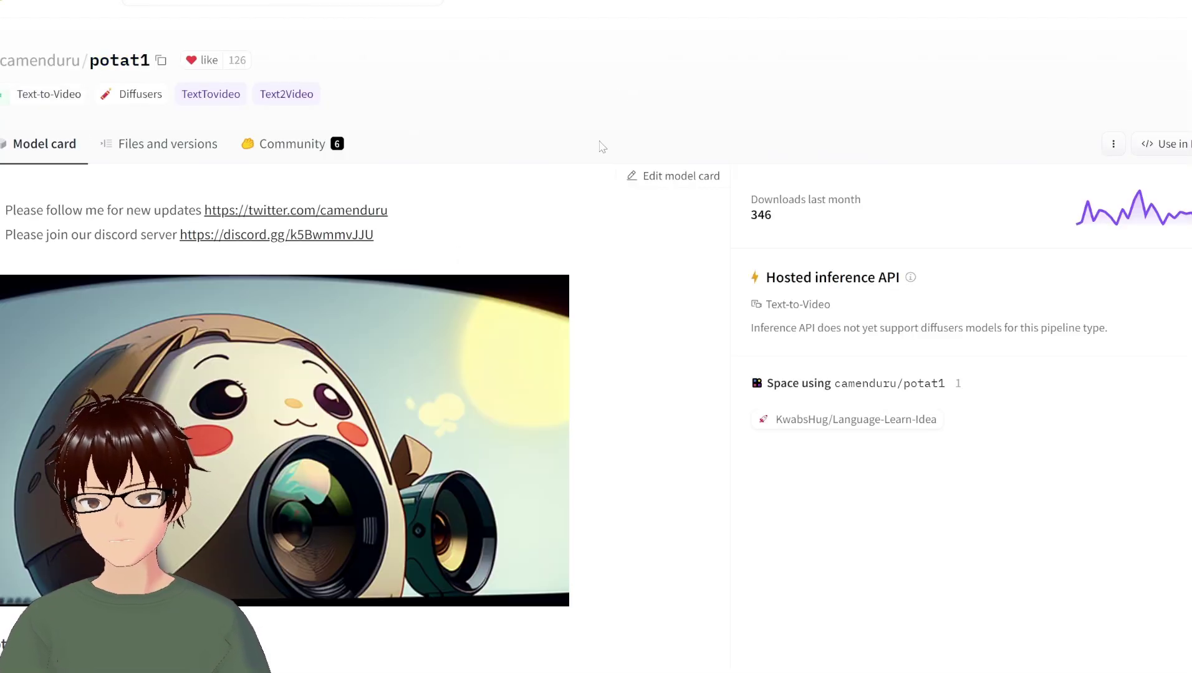
scroll(609, 173, "down", 4)
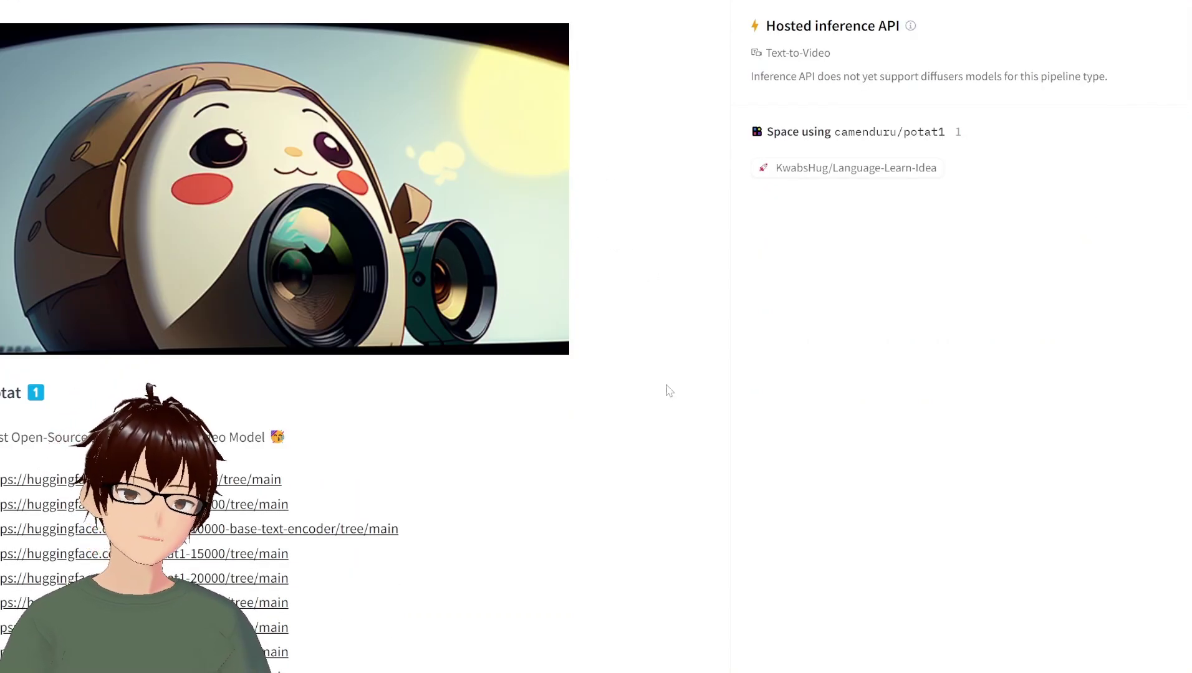
scroll(715, 515, "down", 8)
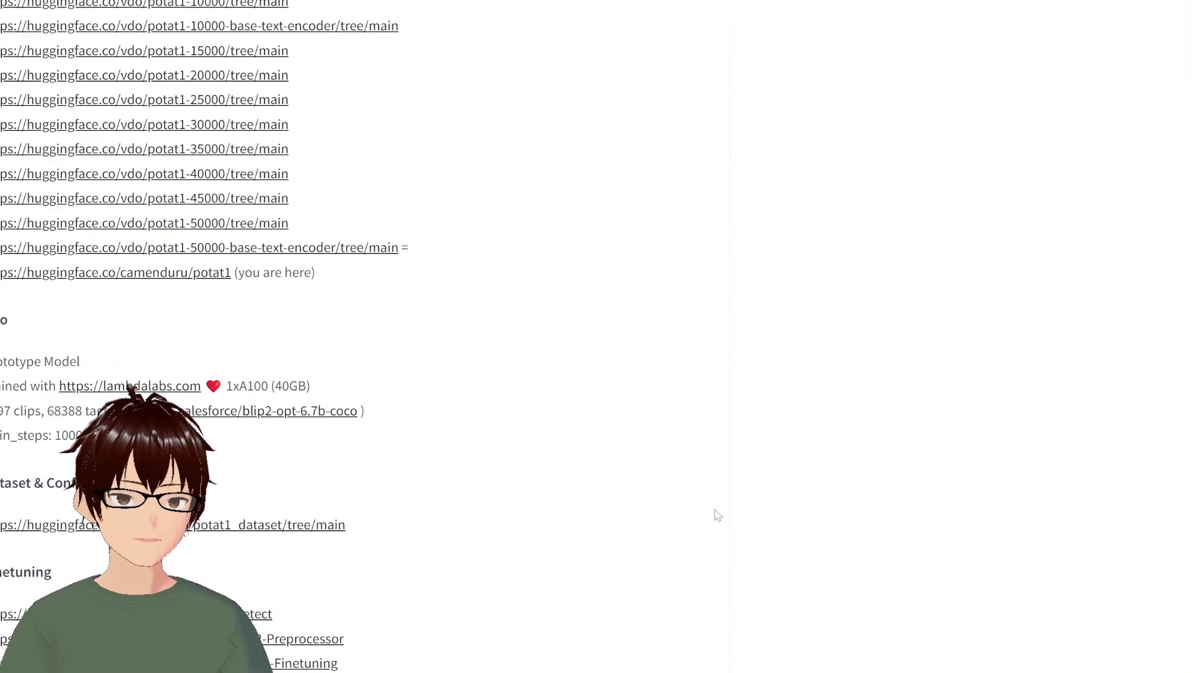
scroll(718, 522, "down", 8)
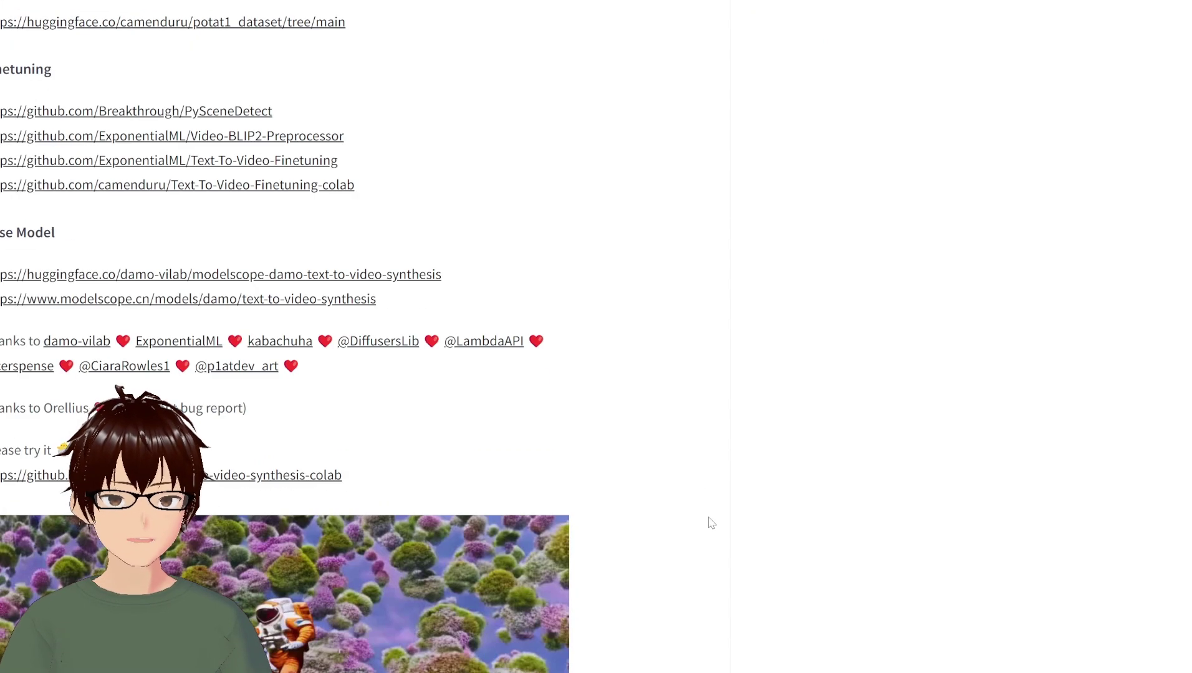
scroll(714, 539, "down", 5)
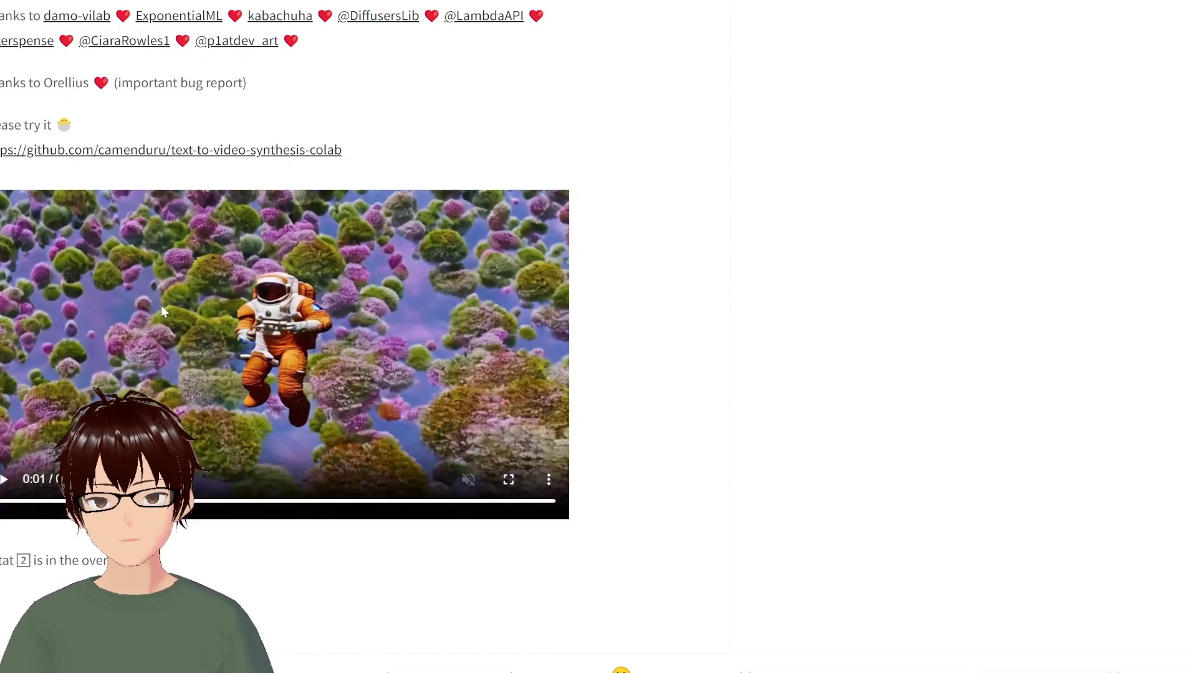
Replay the astronaut sample video on the potat1 model card and look over the whole card again
left_click(12, 496)
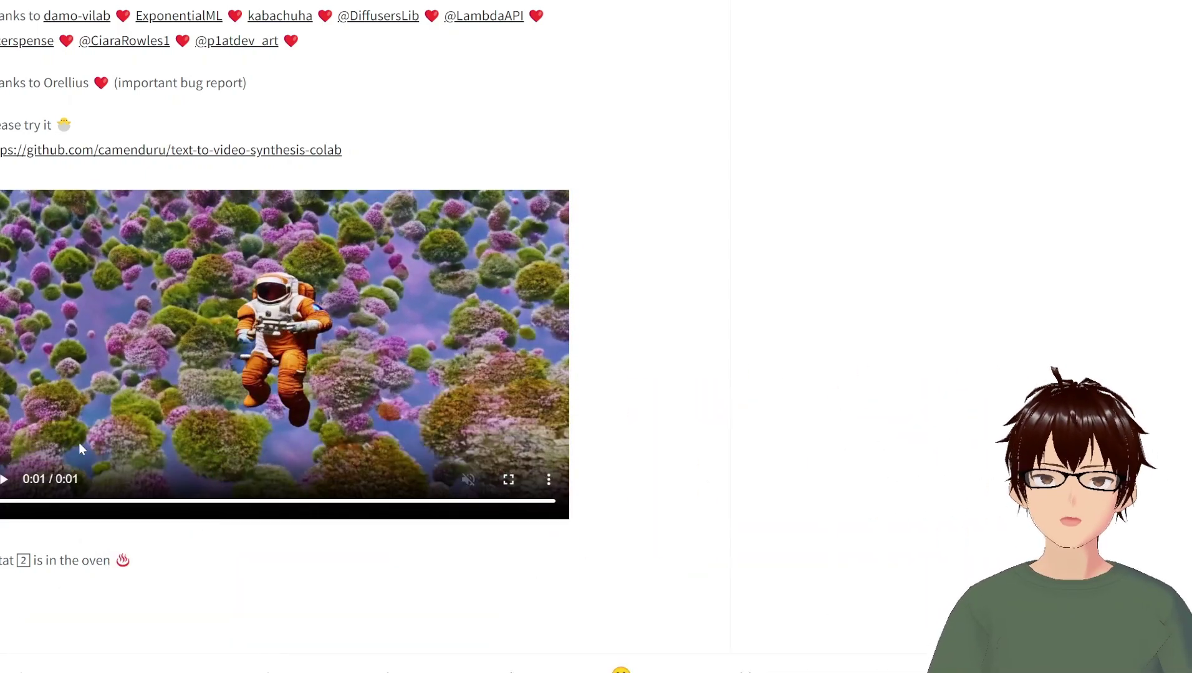
left_click(15, 483)
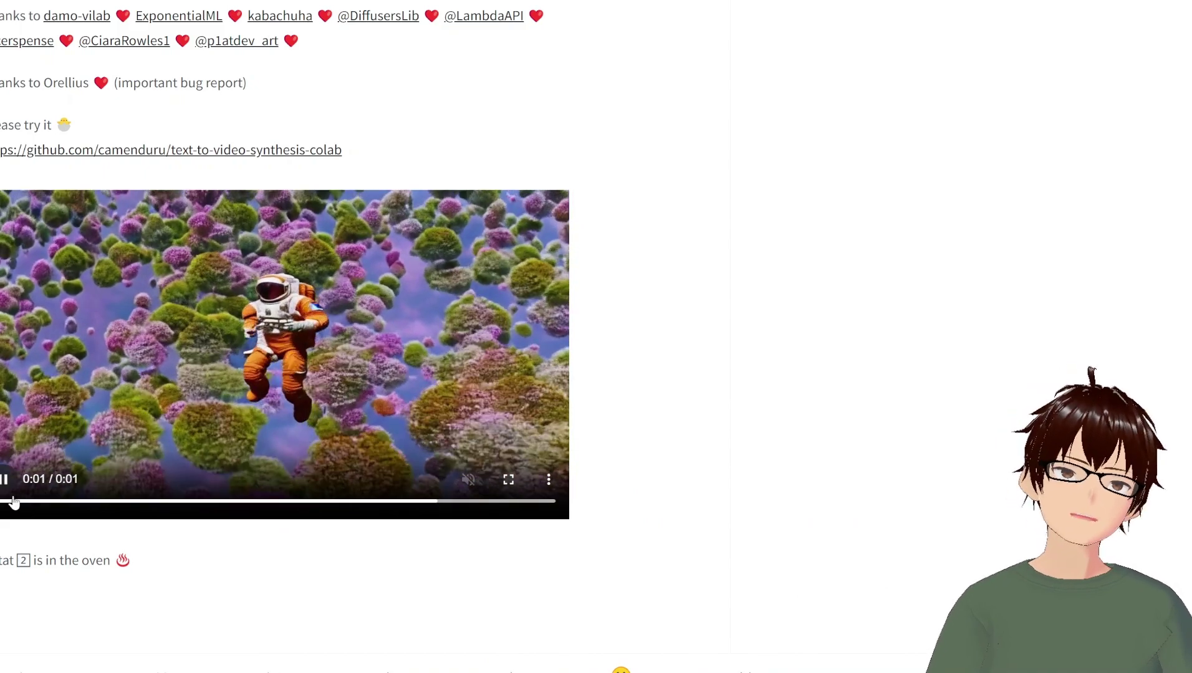
scroll(745, 354, "up", 15)
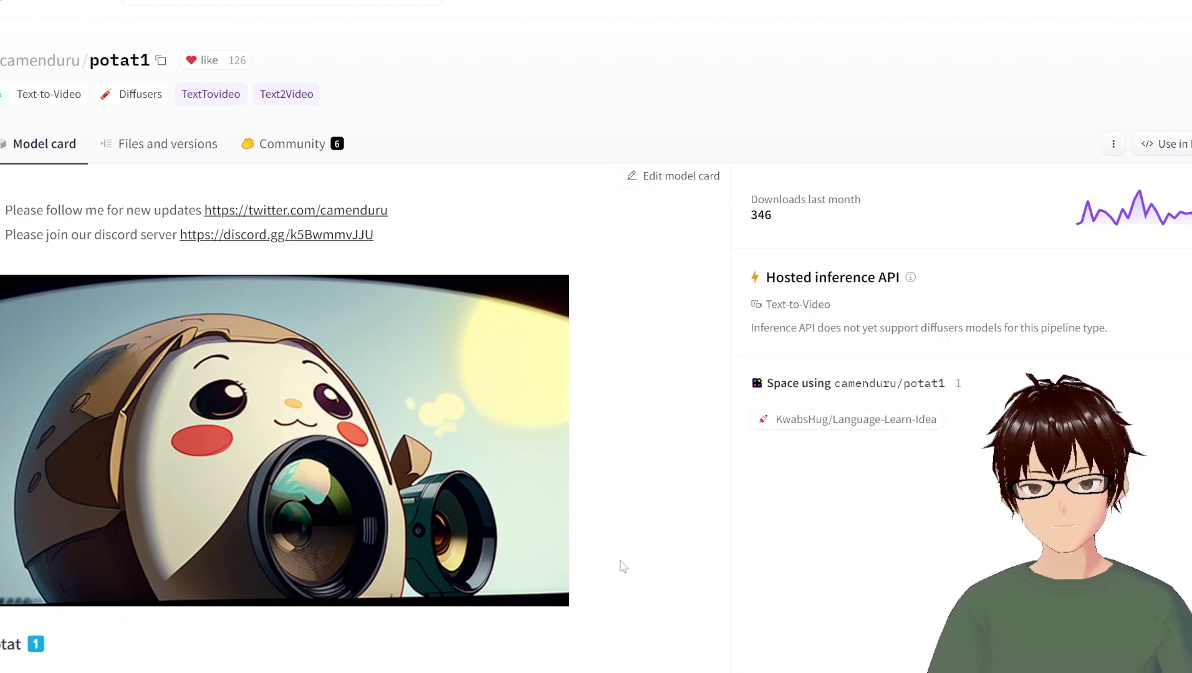
scroll(627, 543, "down", 15)
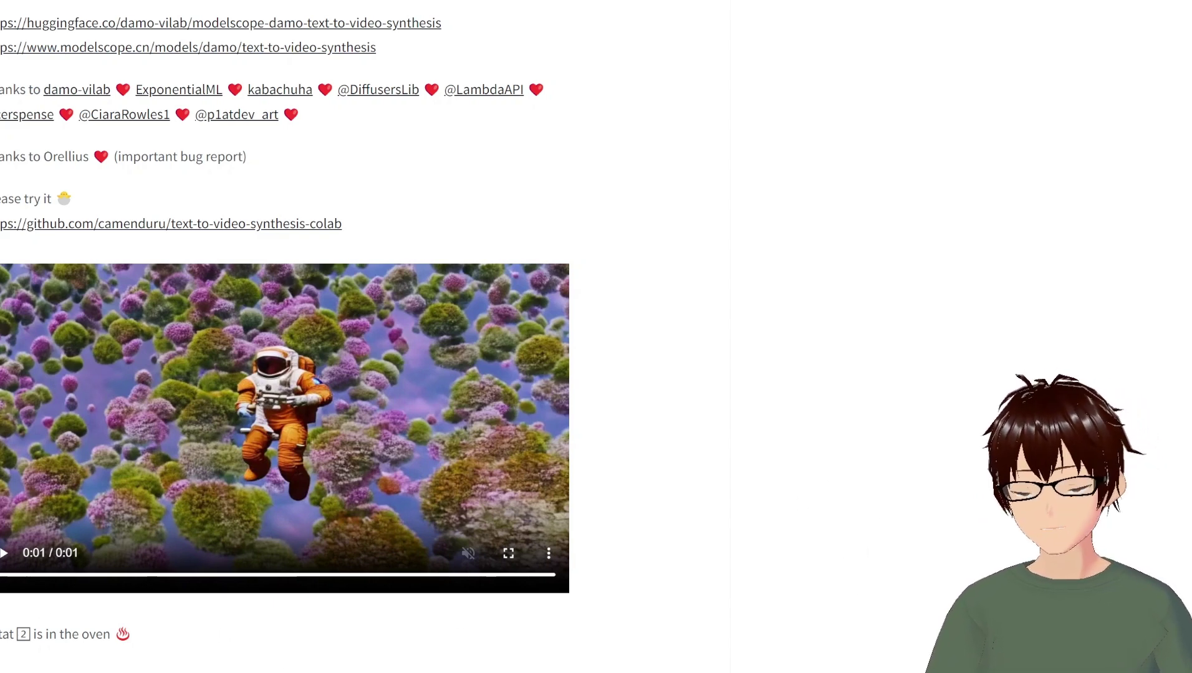
Return to the video folder, watch the clip "running through the forest 51ca186b.mp4" full screen and close it
left_click(125, 656)
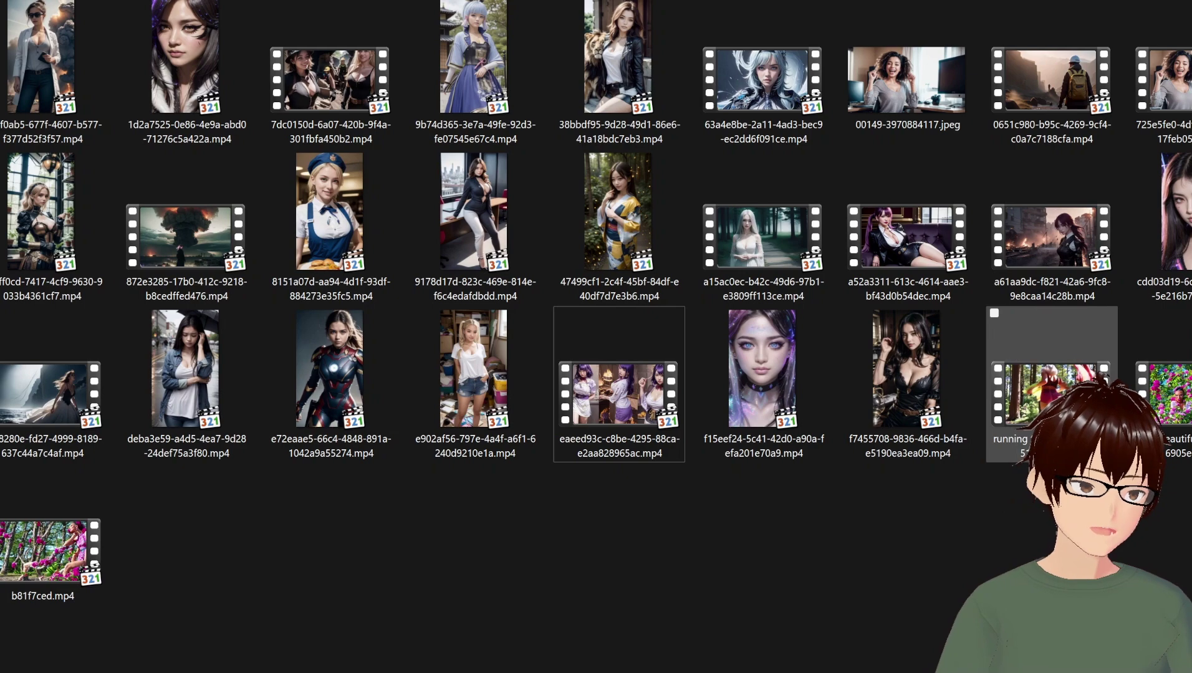
left_click(1051, 392)
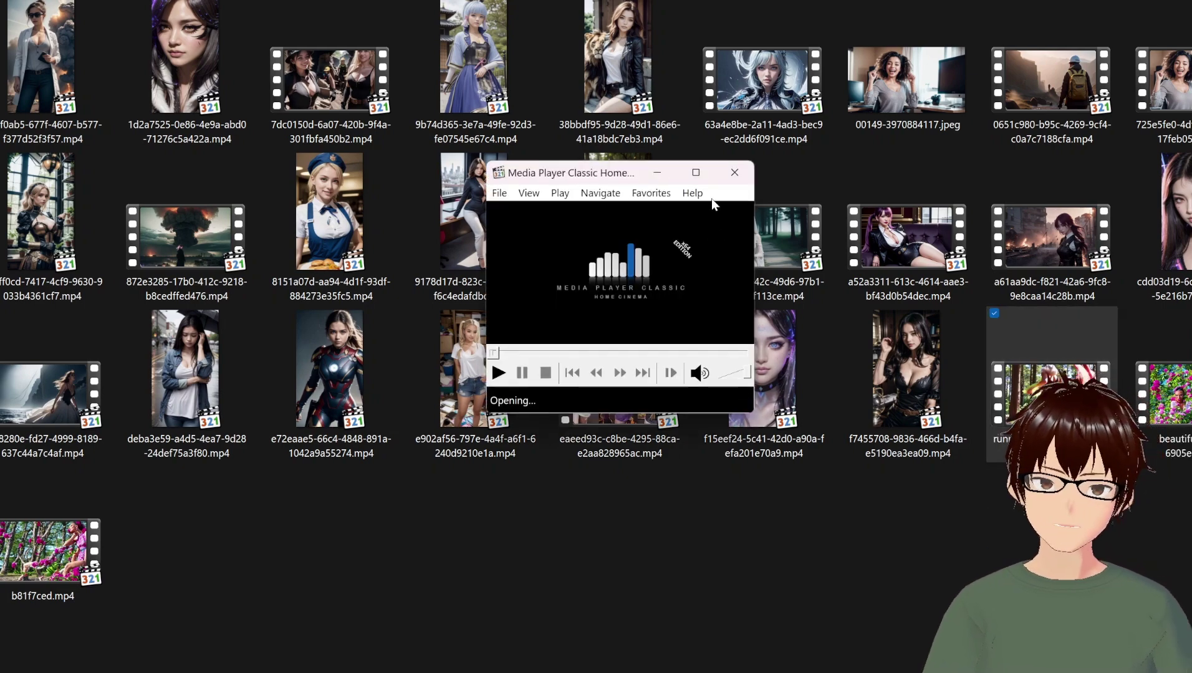
double_click(745, 343)
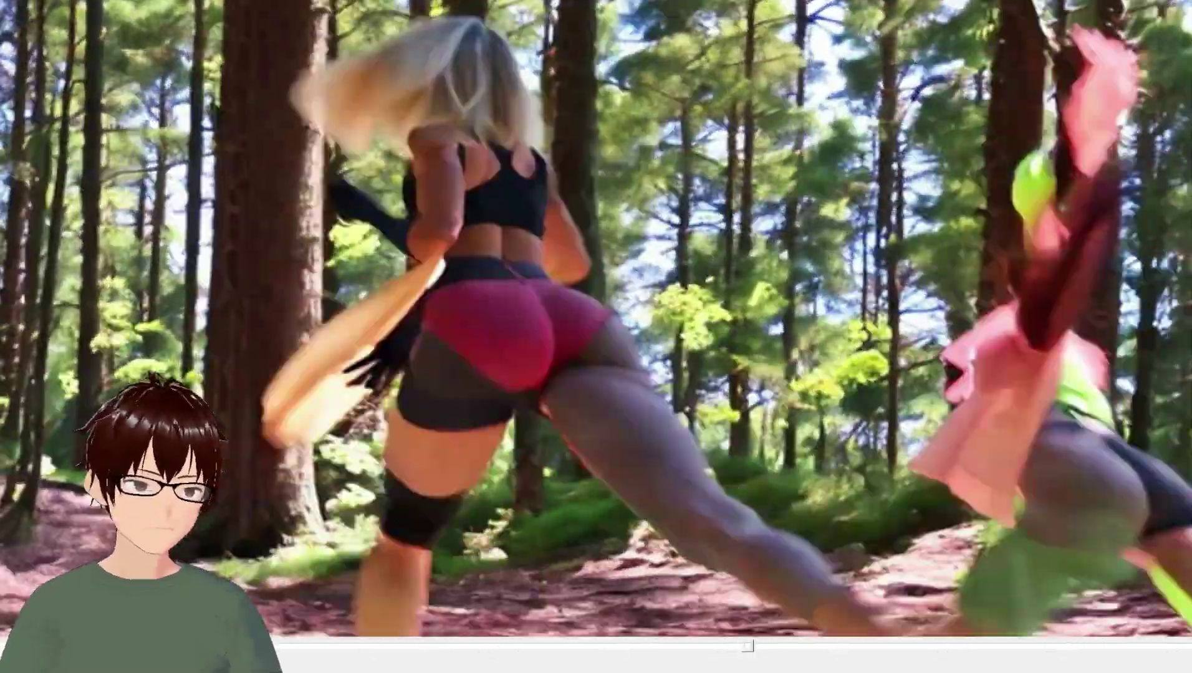
key("alt+F4")
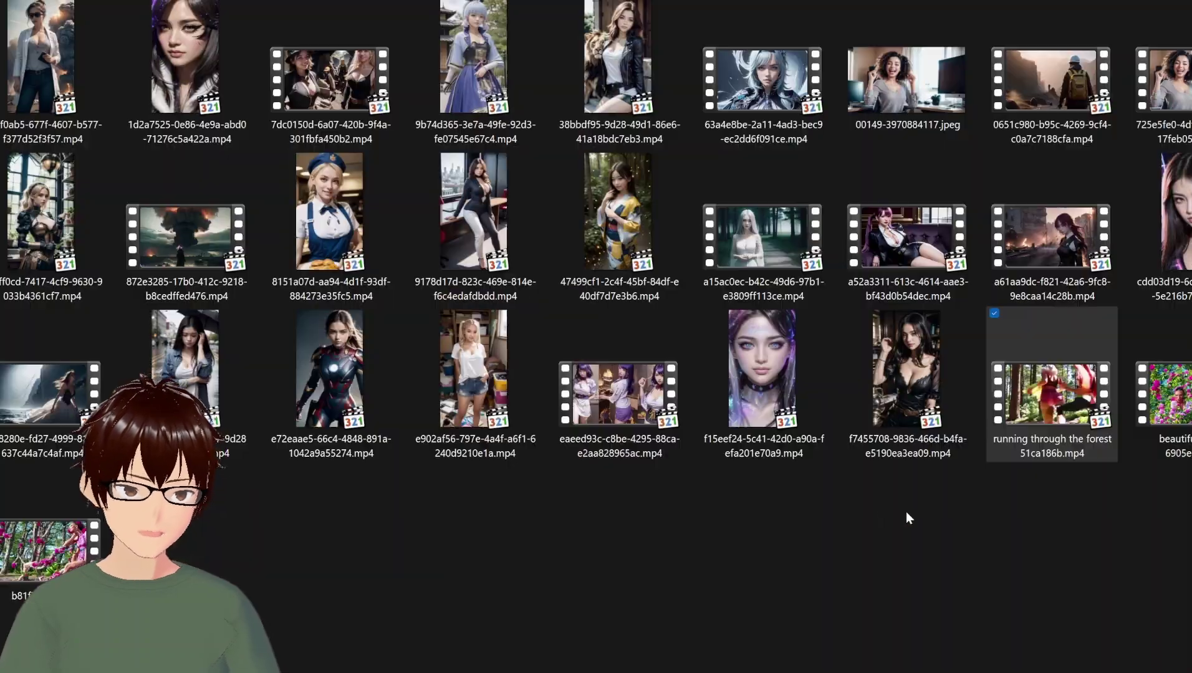
Watch the flower garden clips "beautiful woman 6905e7f5.mp4" and b81f7ced.mp4 enlarged, closing the player after each
double_click(1144, 405)
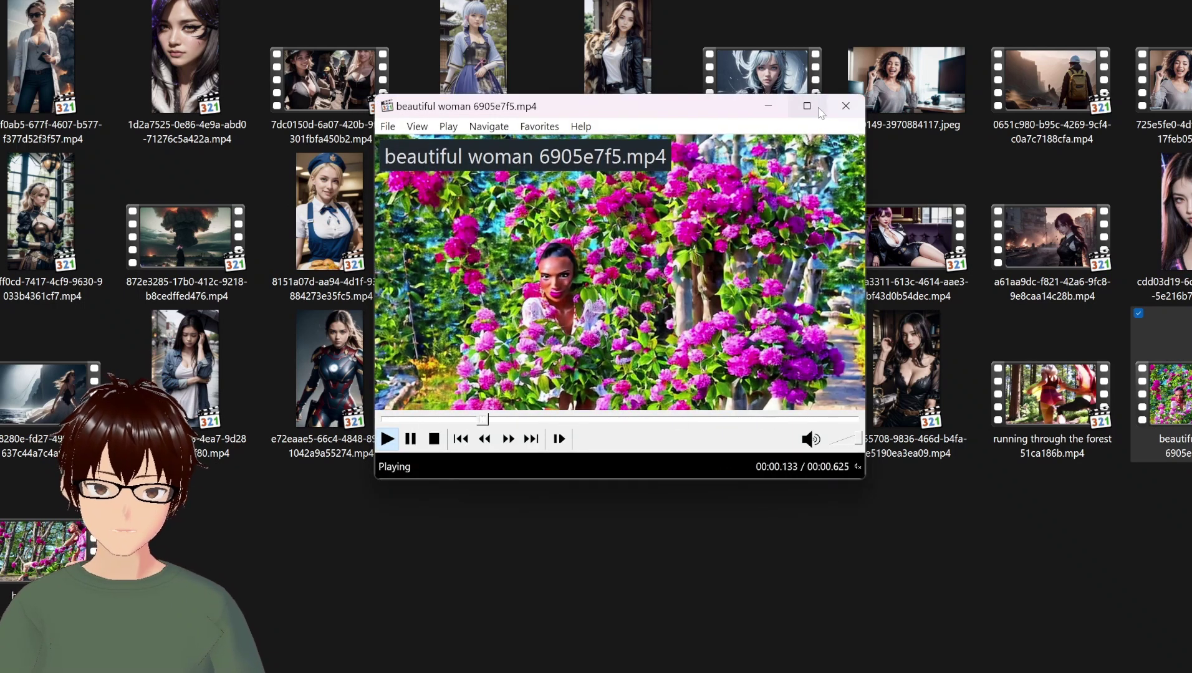
double_click(730, 336)
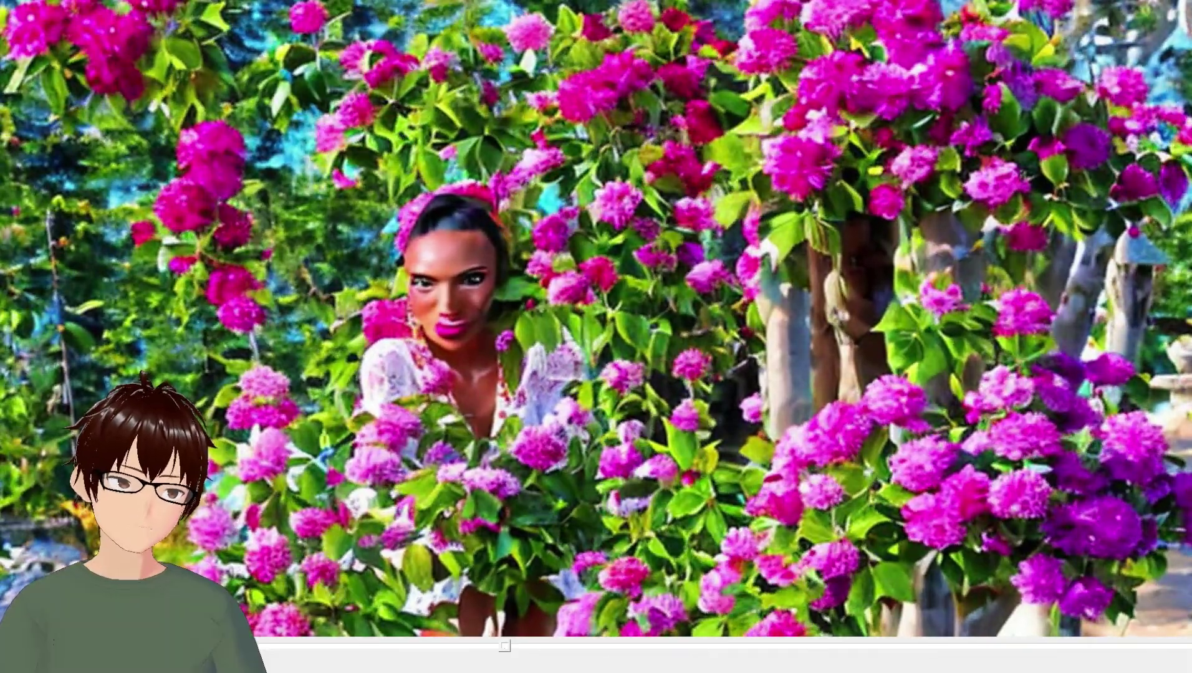
key("alt+F4")
left_click(50, 553)
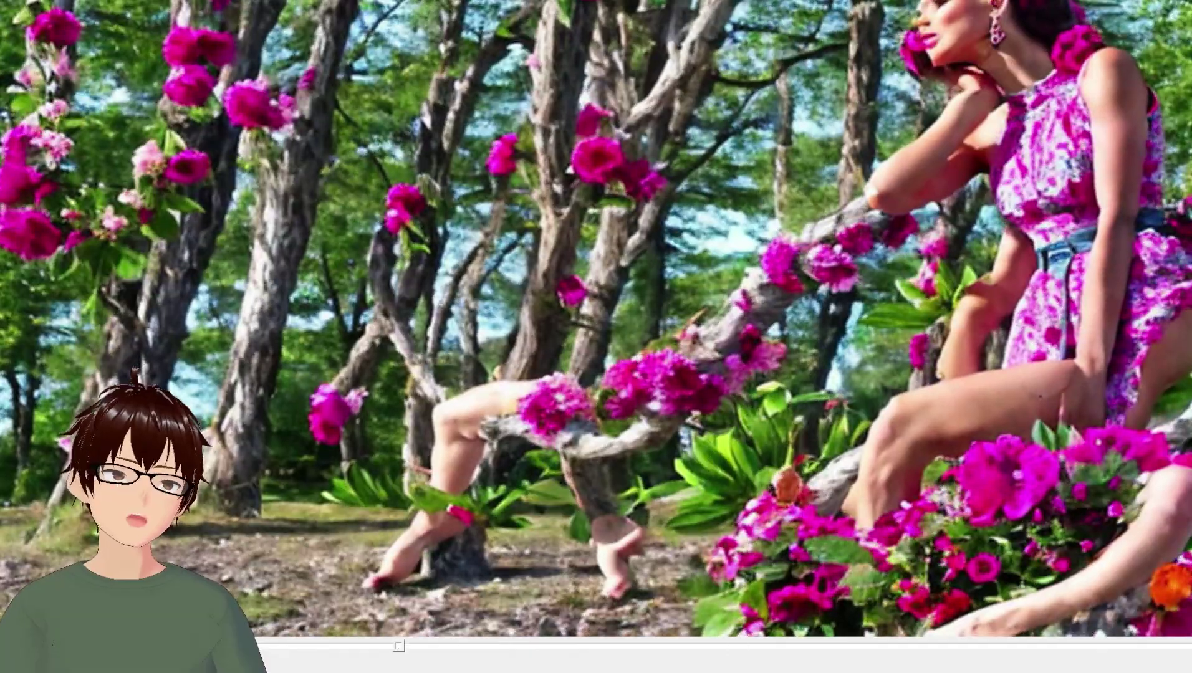
key("alt+F4")
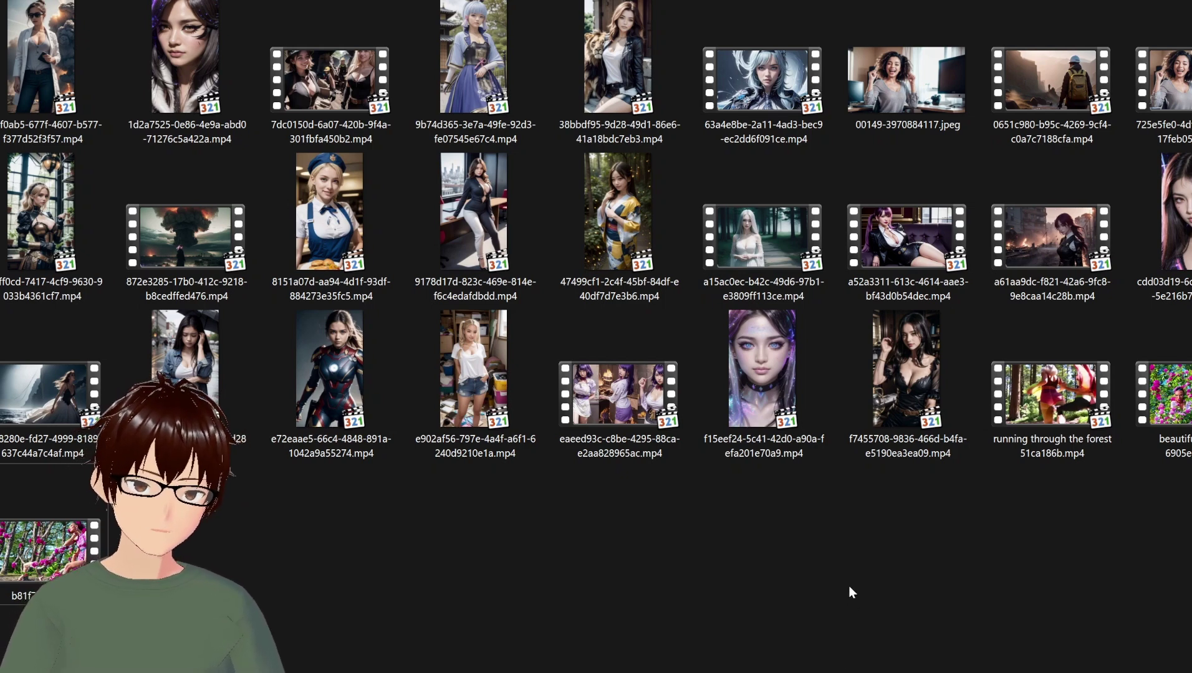
Watch the orange-eyed portrait clip 1d2a7525-0e86-4e9a-abd0-71276c5a422a.mp4 and close the player
double_click(184, 78)
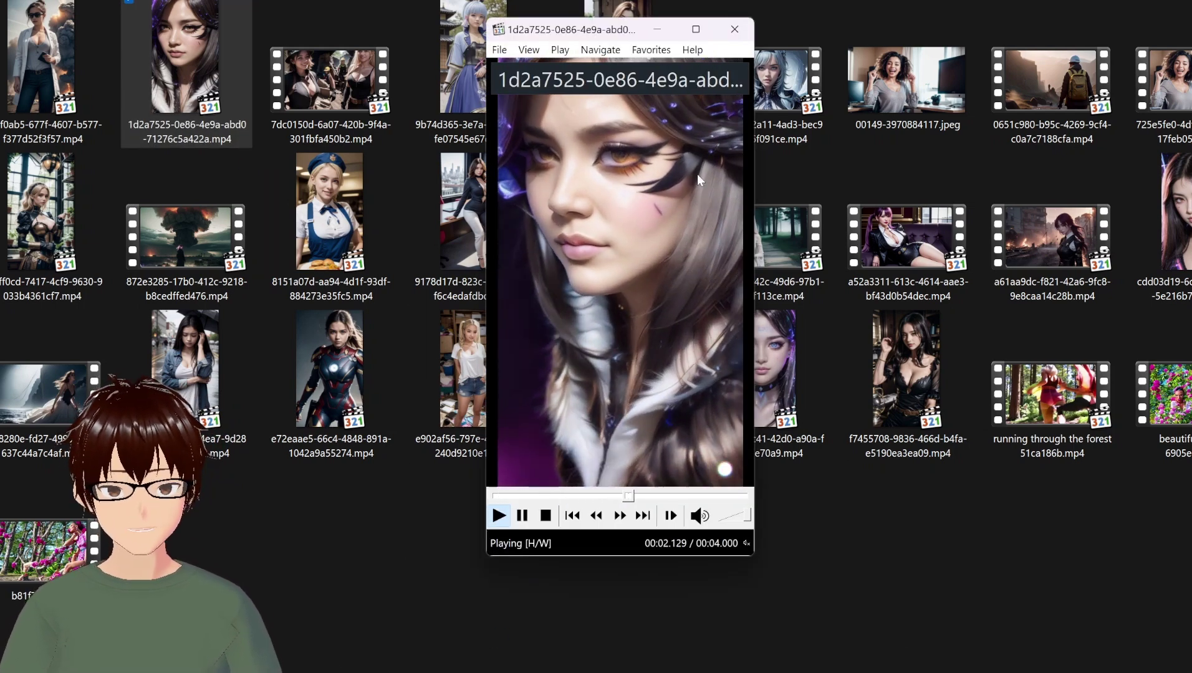
key("alt+F4")
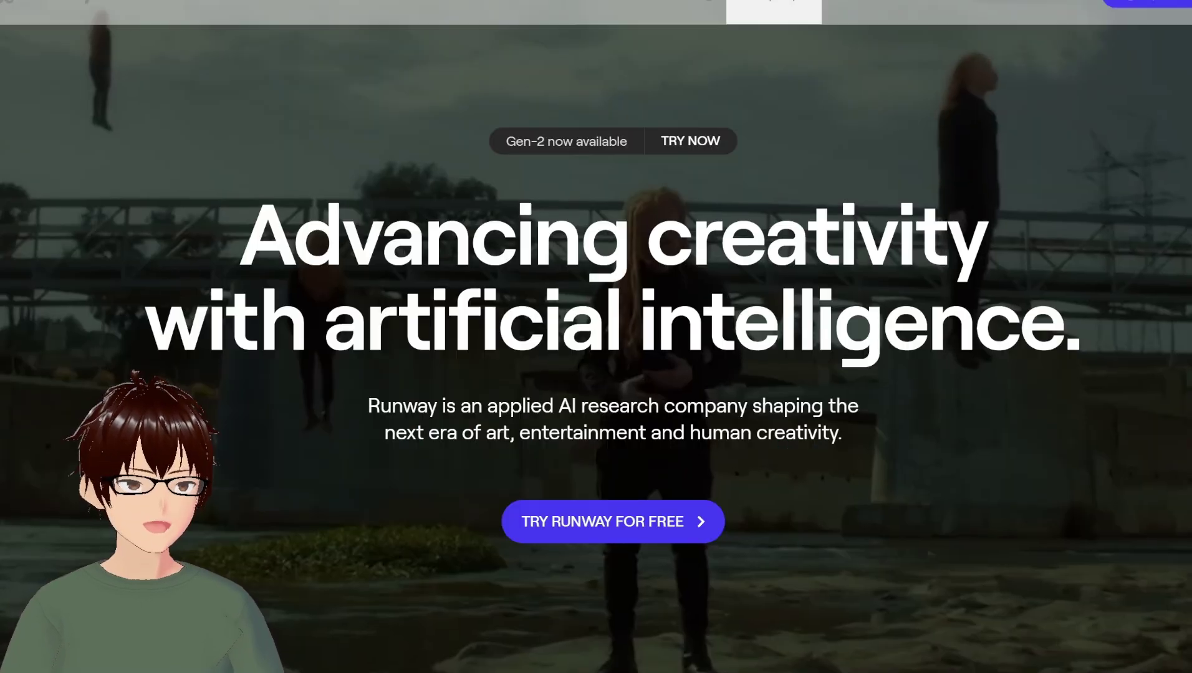